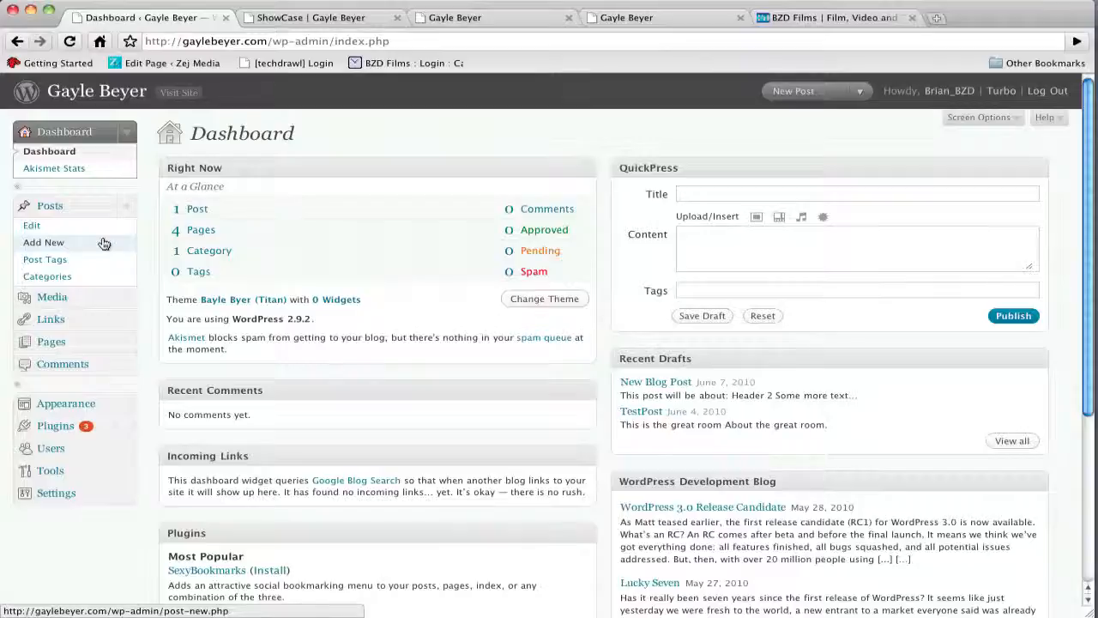
pyautogui.click(44, 244)
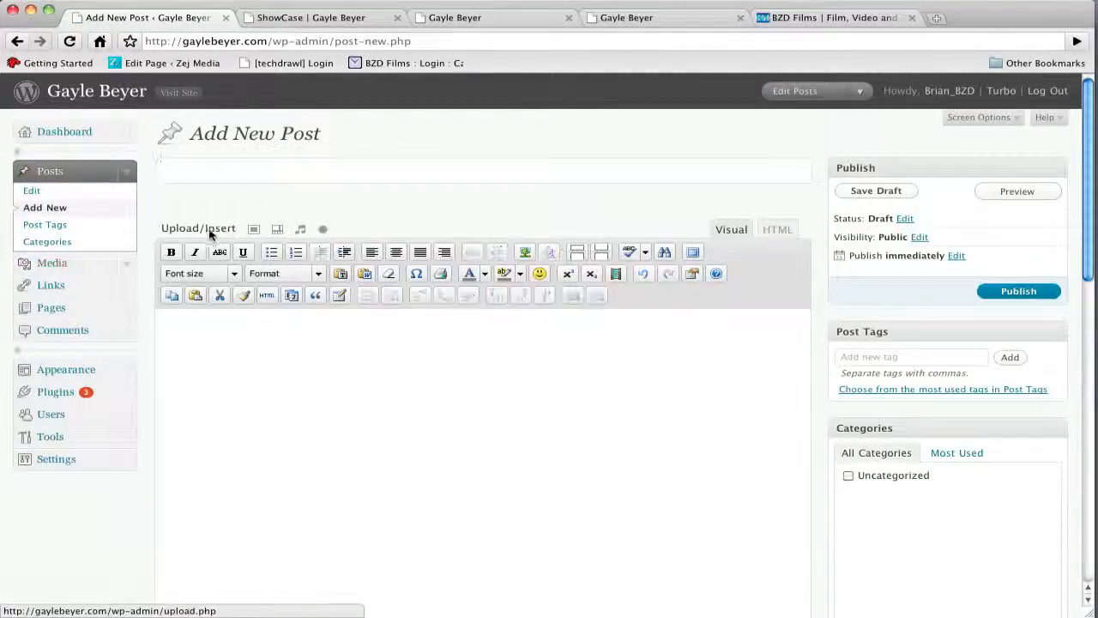
pyautogui.click(255, 229)
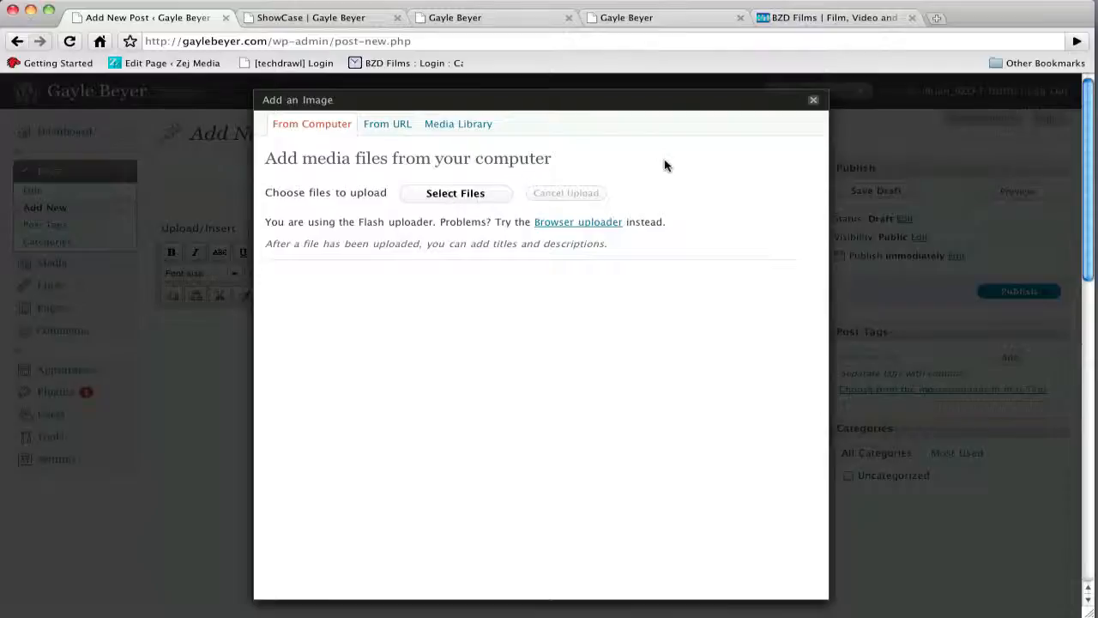
pyautogui.click(812, 100)
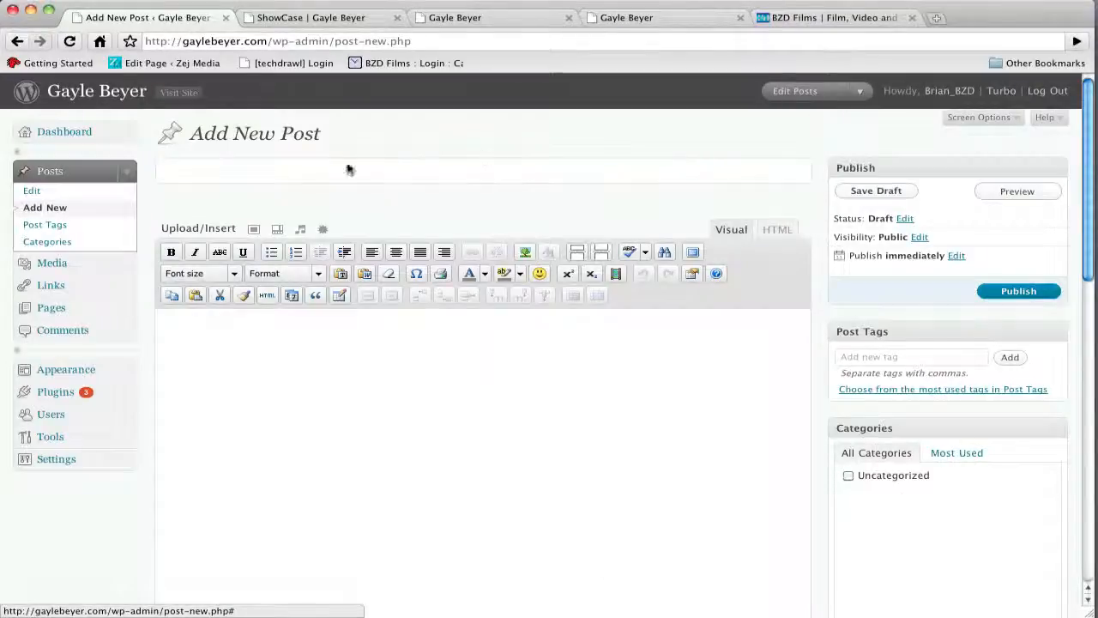
# - Open the page for uploading new media and bring up its file chooser
pyautogui.click(126, 268)
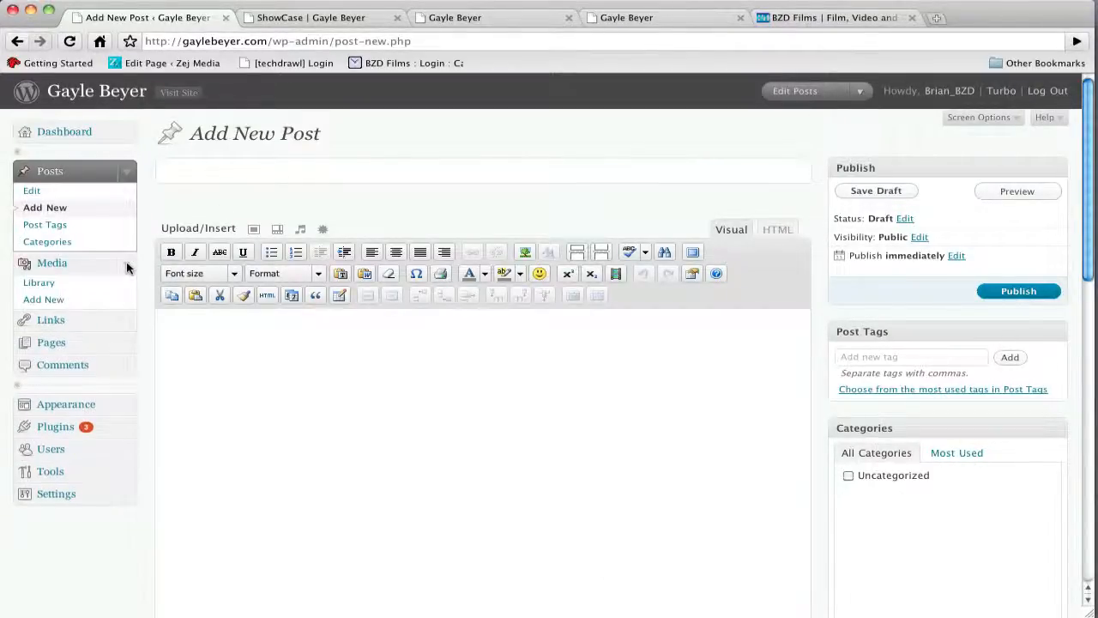
pyautogui.click(56, 298)
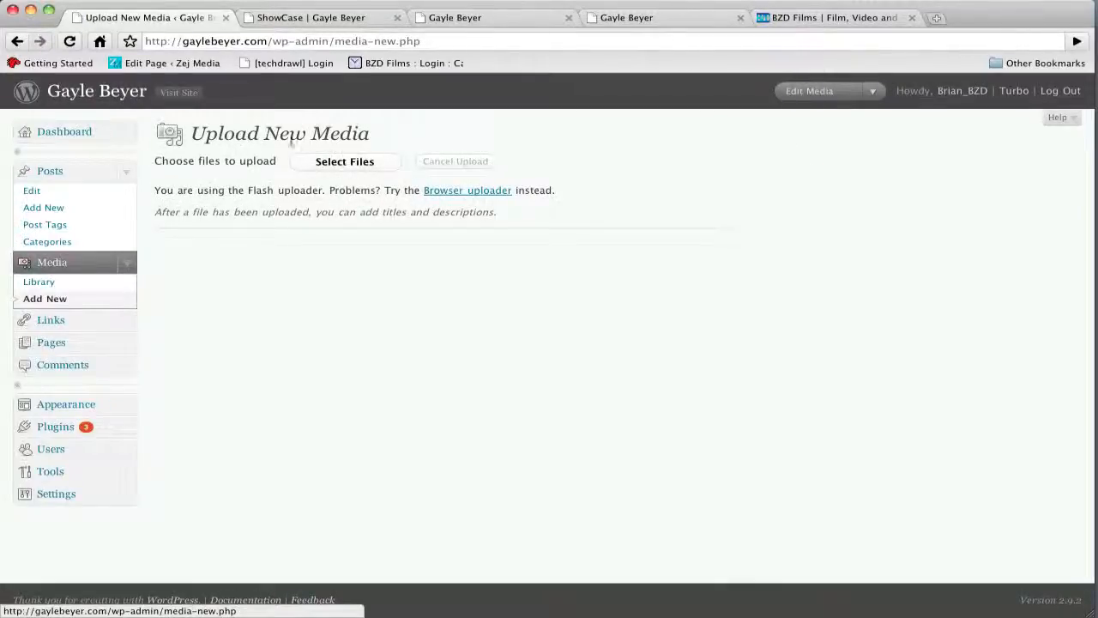
pyautogui.click(331, 166)
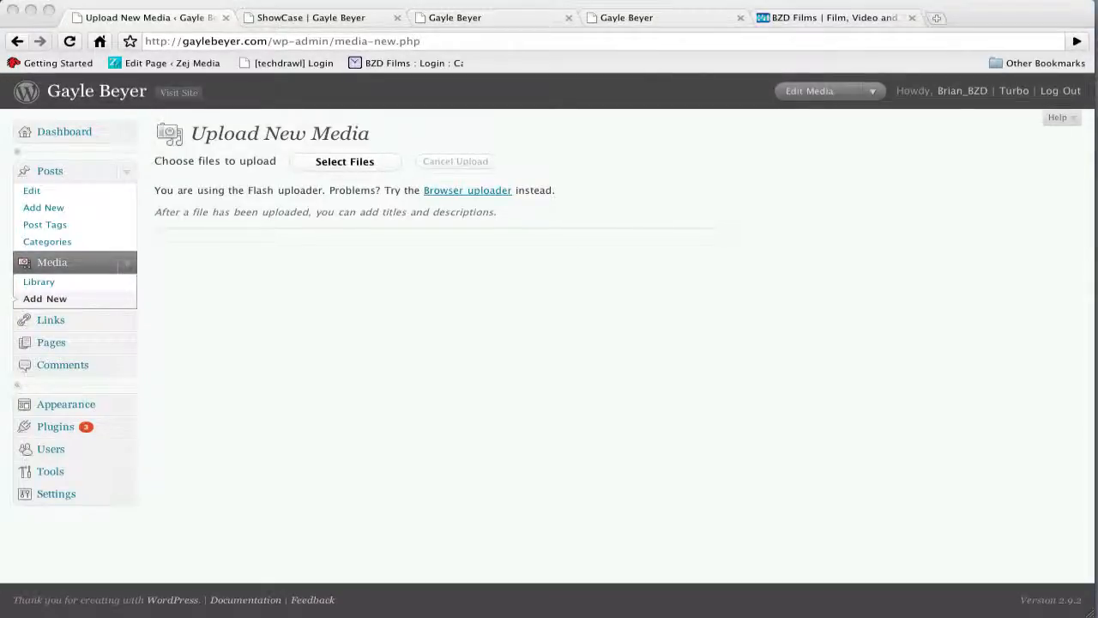
pyautogui.moveTo(277, 206); pyautogui.dragTo(745, 205)
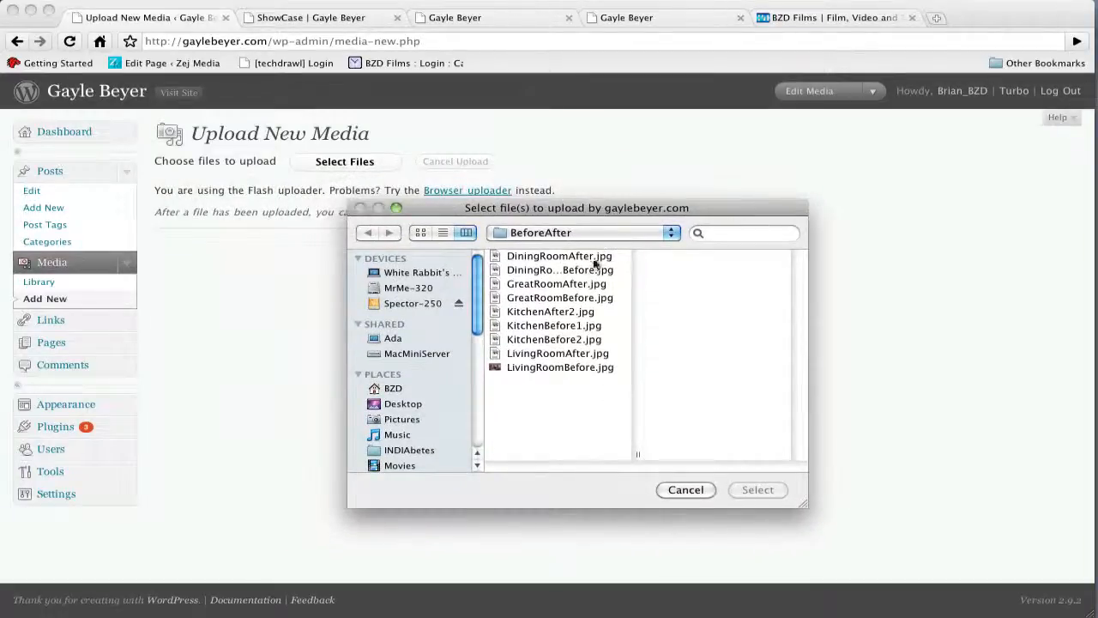
# - Preview DiningRoomAfter.jpg and DiningRoomBefore.jpg in the BeforeAfter folder and check the pixel dimensions of DiningRoomBefore.jpg
pyautogui.click(565, 354)
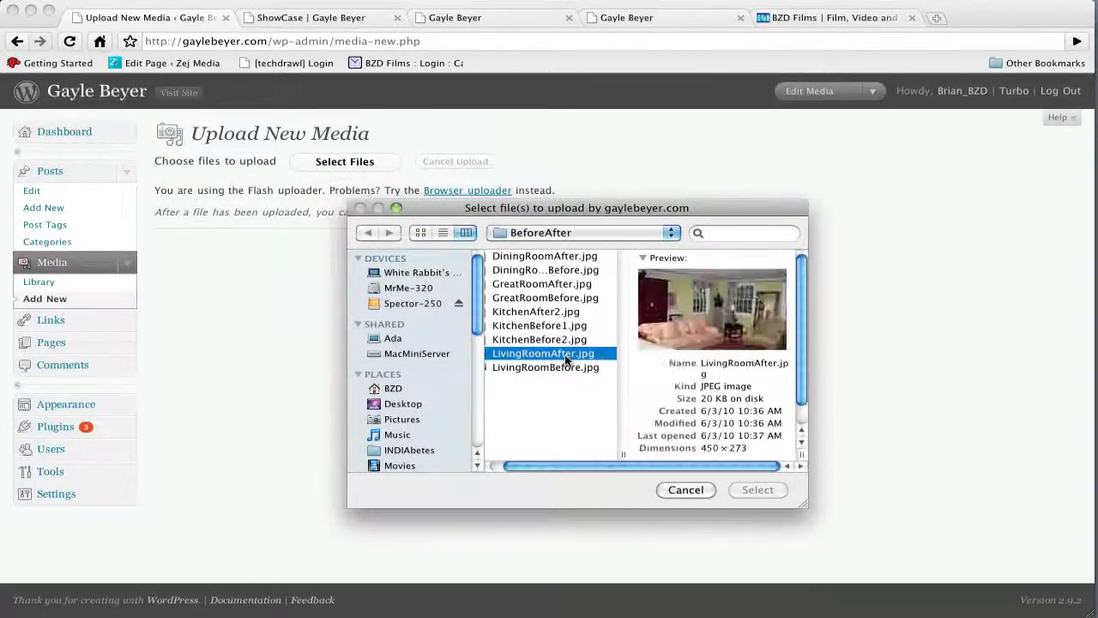
pyautogui.click(544, 255)
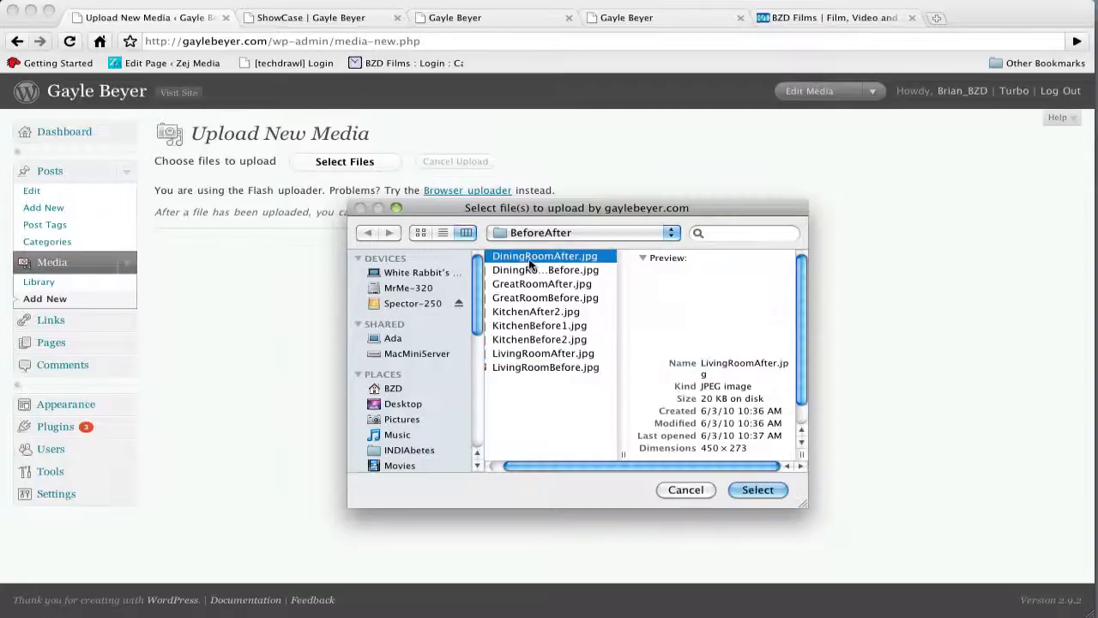
pyautogui.press('space')
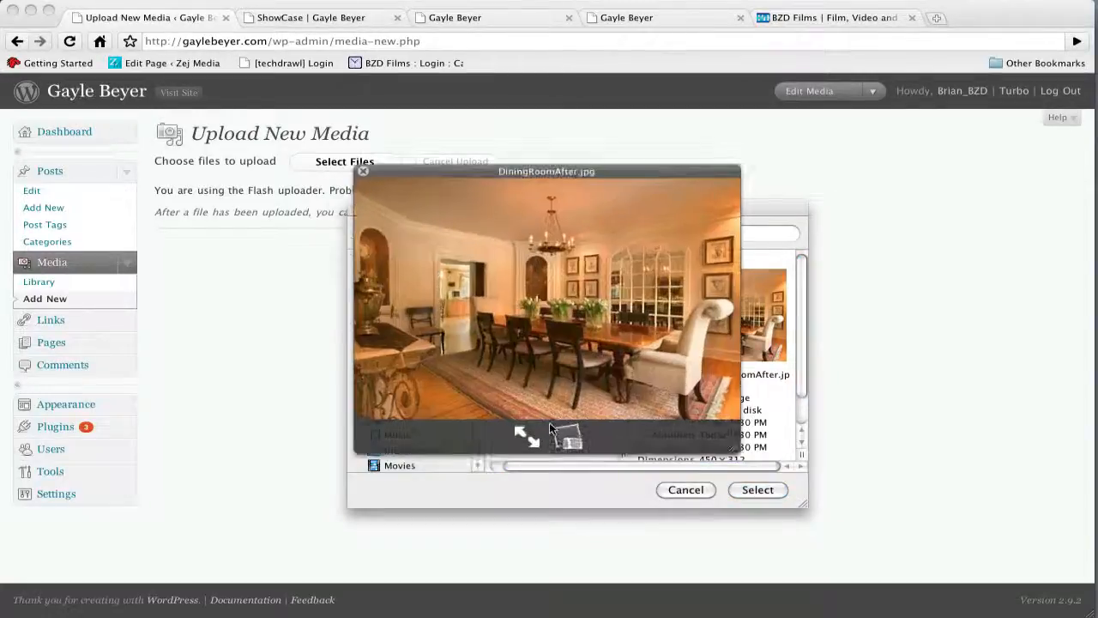
pyautogui.press('space')
pyautogui.press('Down')
pyautogui.press('space')
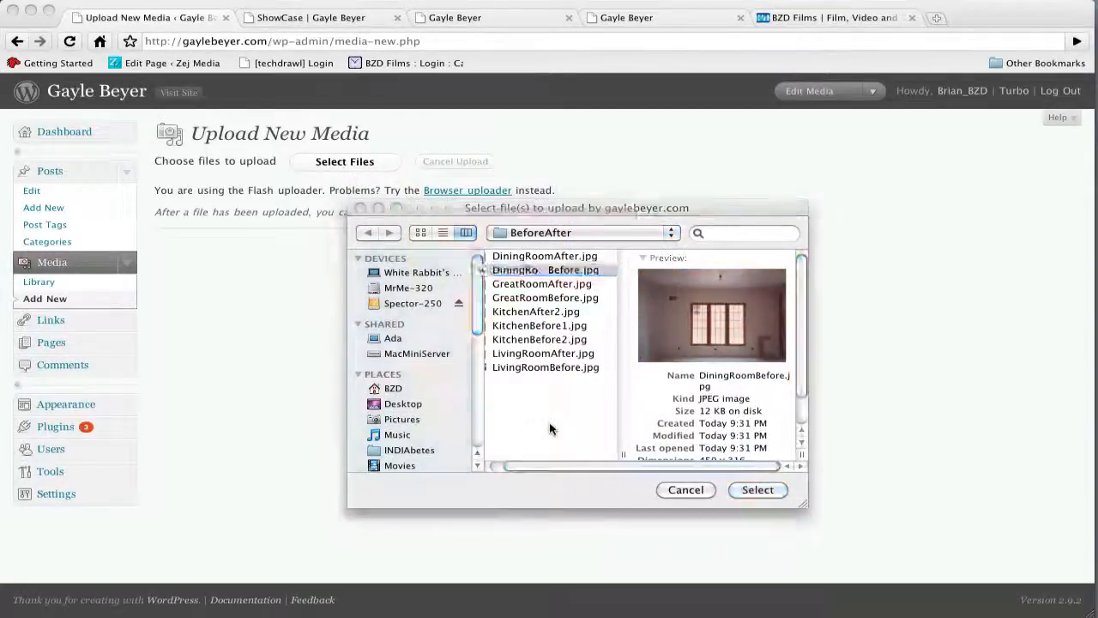
pyautogui.press('space')
pyautogui.scroll(-2, 717, 438)
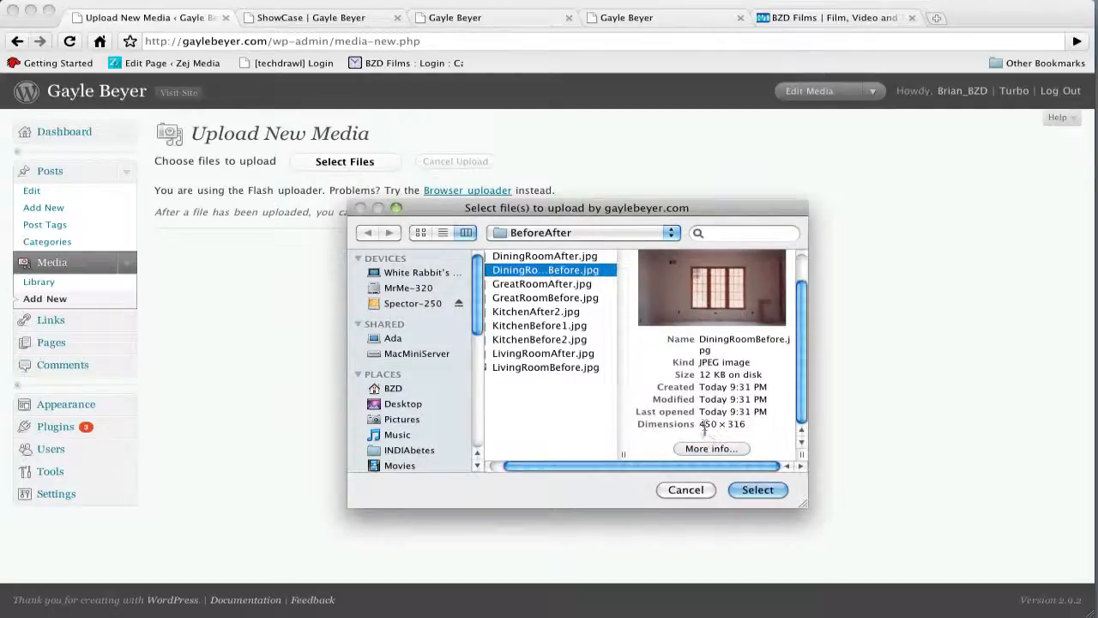
pyautogui.moveTo(698, 423); pyautogui.dragTo(745, 423)
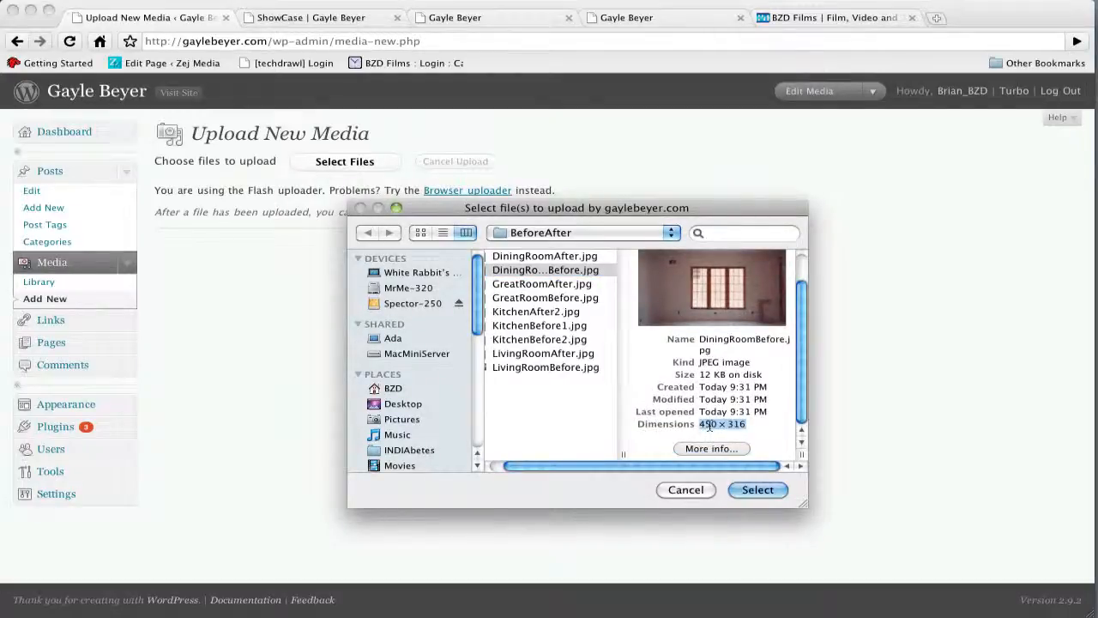
pyautogui.doubleClick(710, 424)
pyautogui.moveTo(713, 426); pyautogui.dragTo(736, 429)
# - Upload the selected DiningRoomBefore.jpg and save its media entry with the alternate text and caption left empty
pyautogui.click(755, 490)
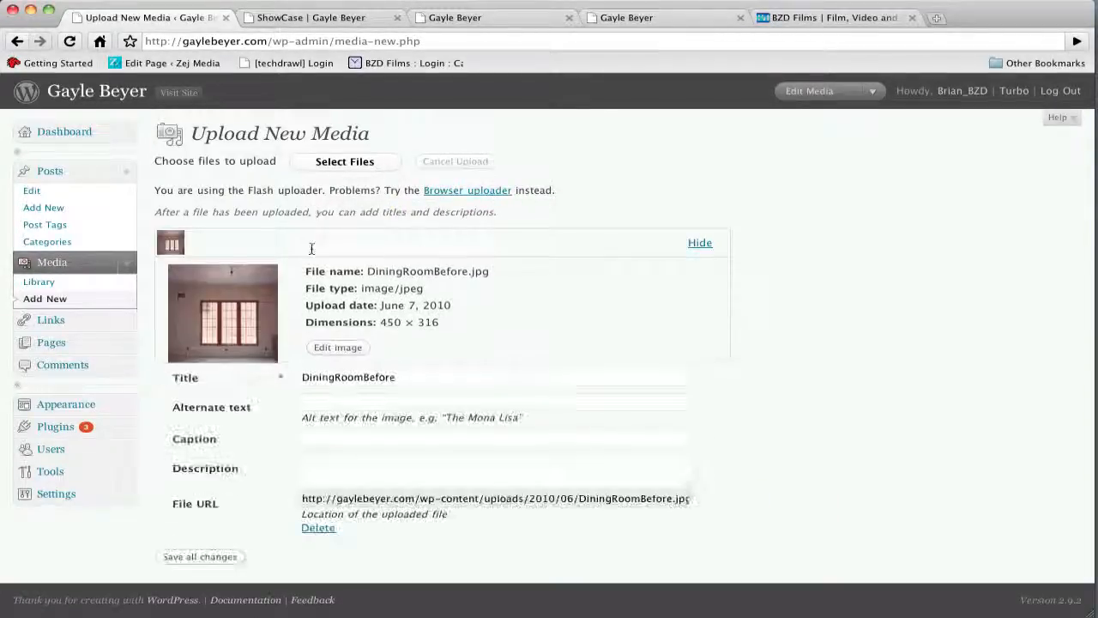
pyautogui.click(319, 403)
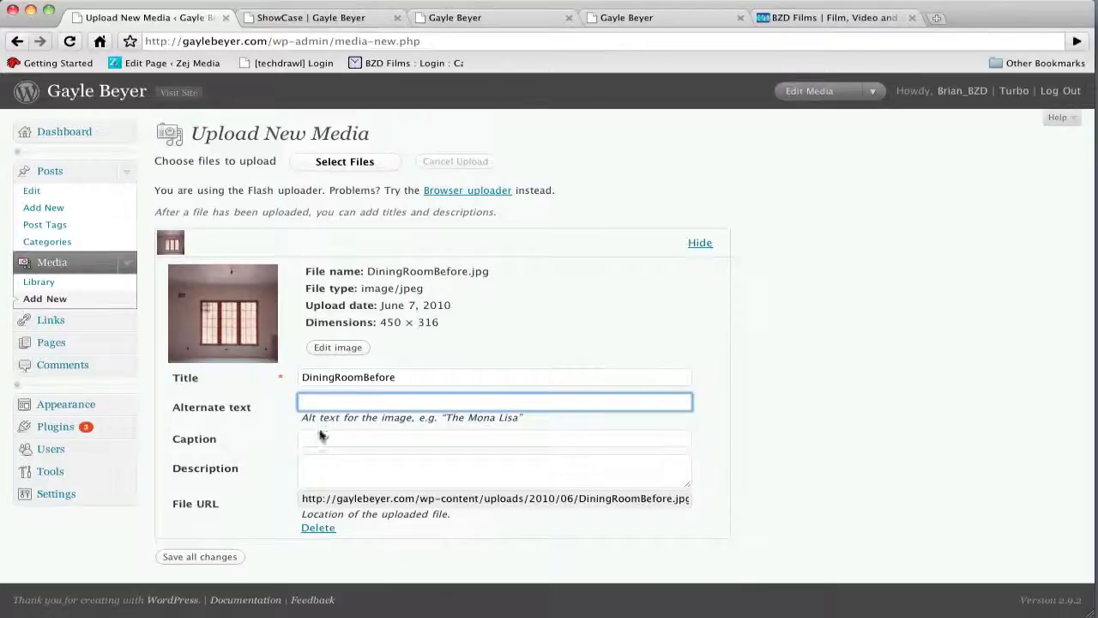
pyautogui.click(321, 437)
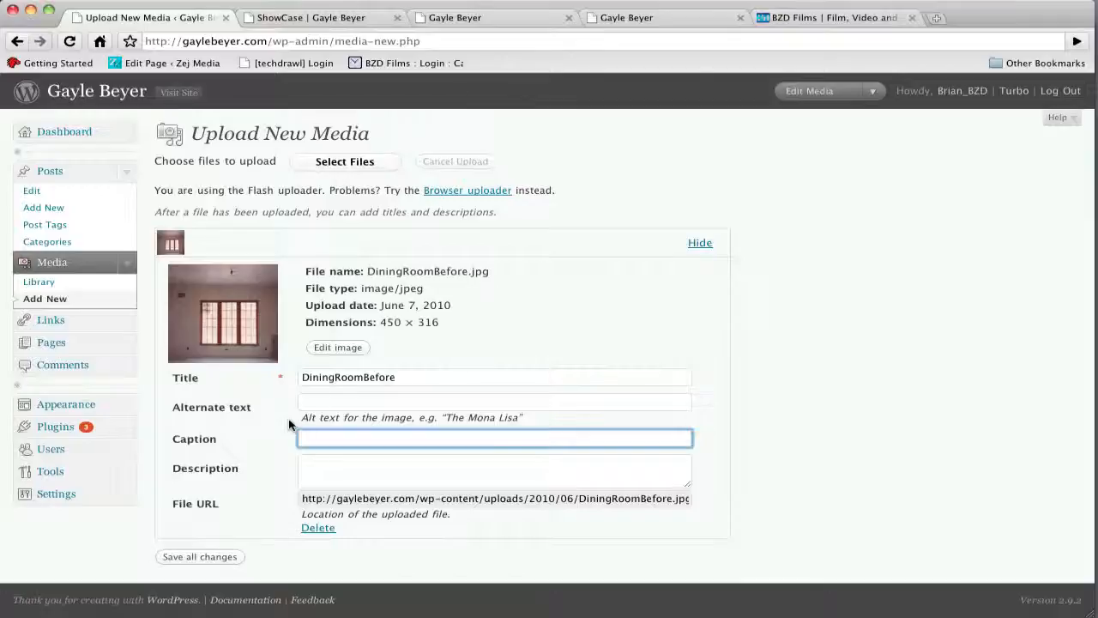
pyautogui.click(200, 557)
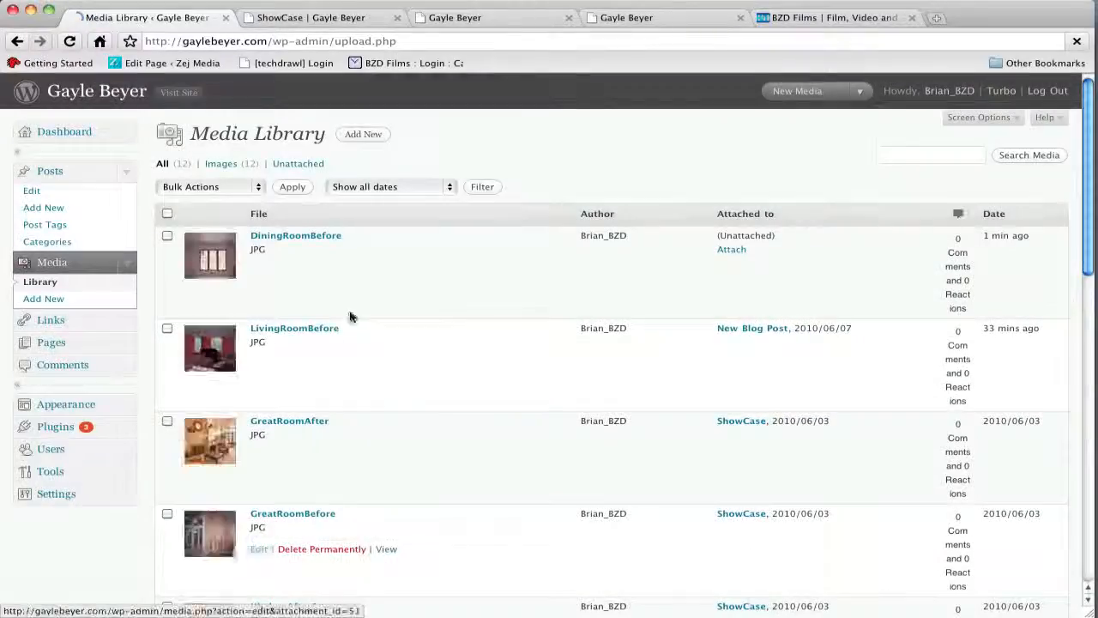
# - Upload DiningRoomAfter.jpg from the BeforeAfter folder as new media and save its entry
pyautogui.scroll(-15, 457, 259)
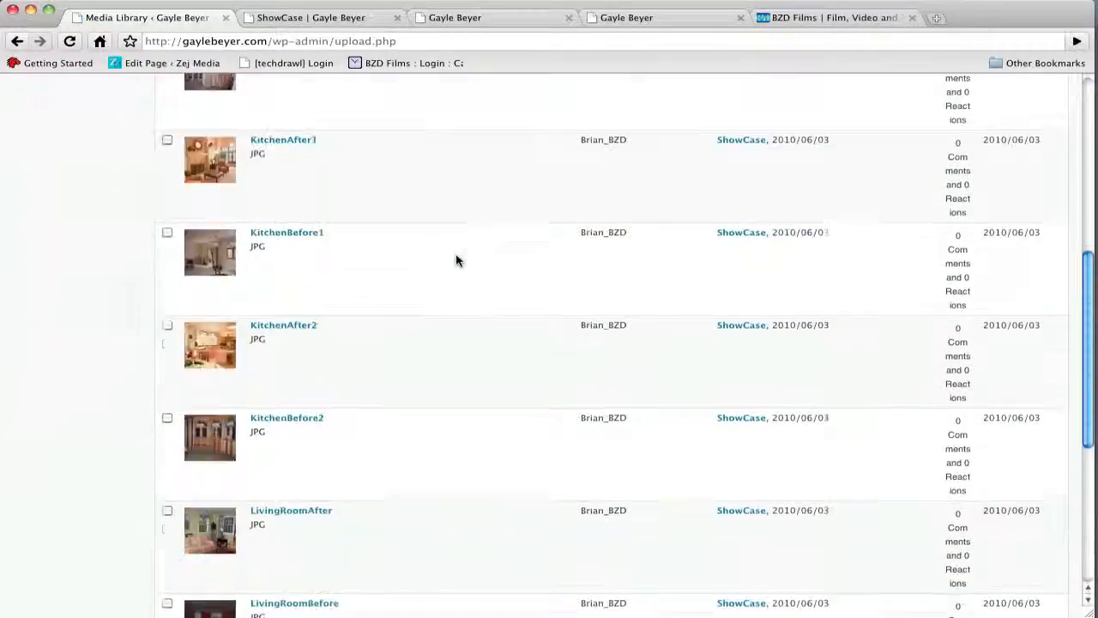
pyautogui.scroll(15, 457, 260)
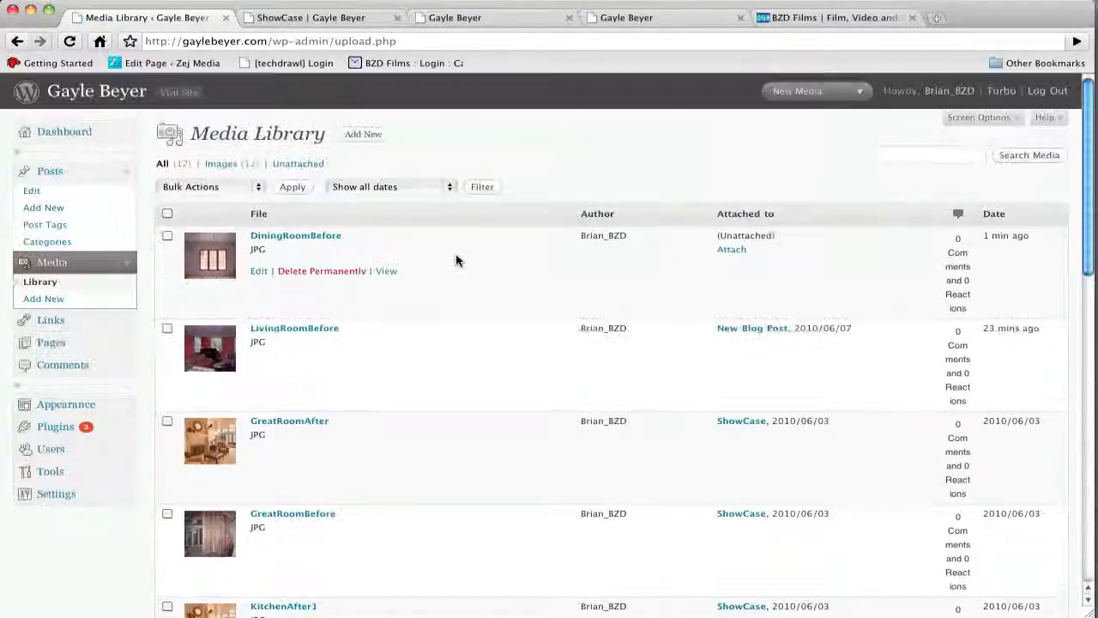
pyautogui.click(31, 299)
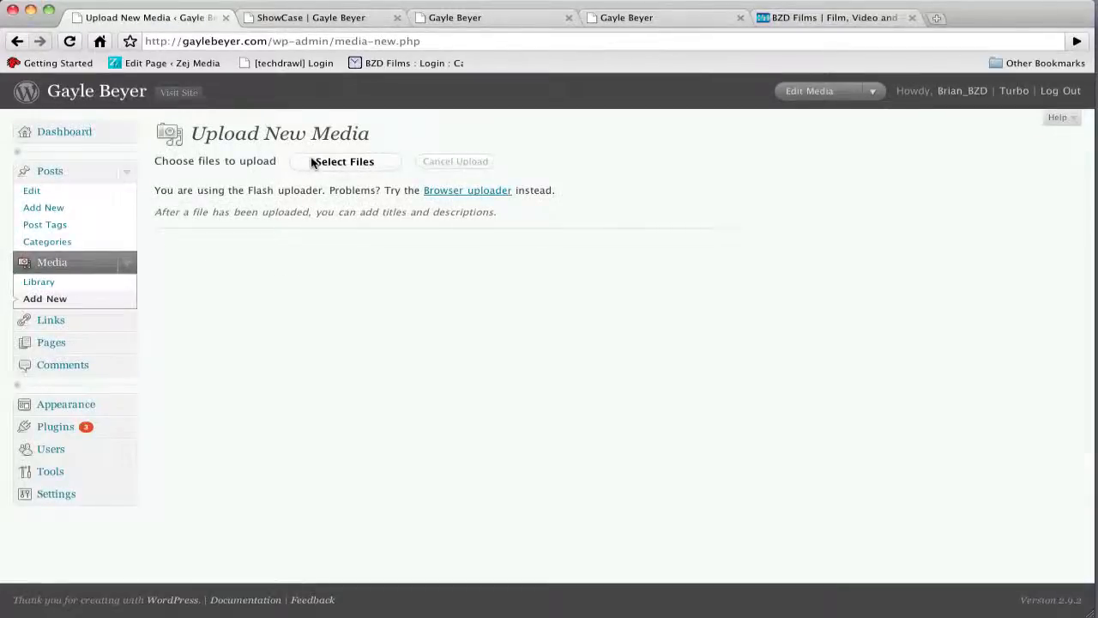
pyautogui.click(314, 162)
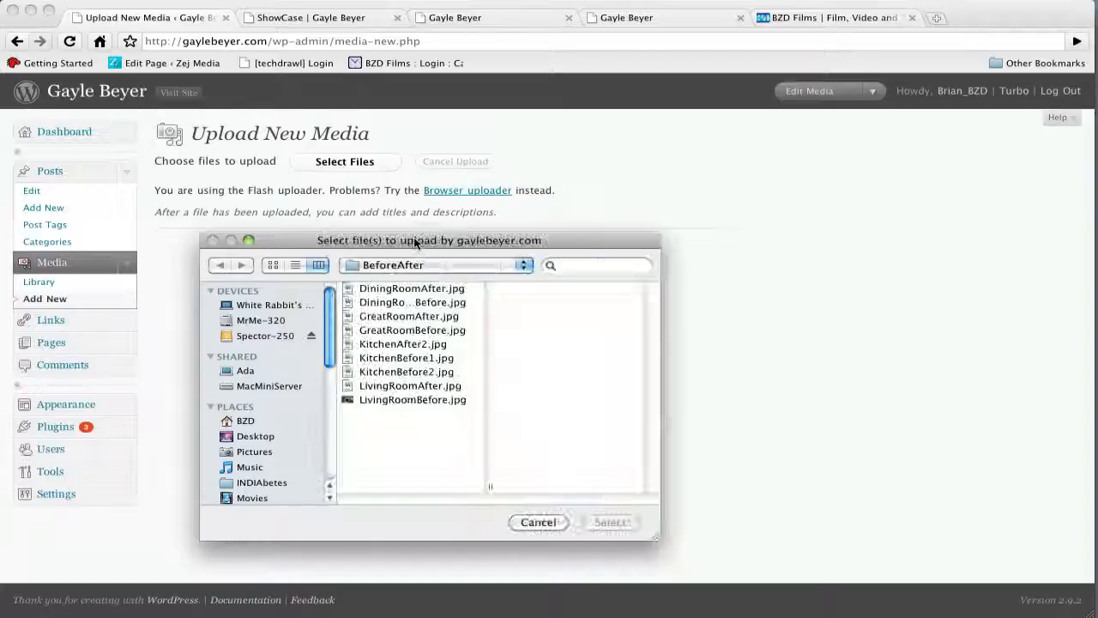
pyautogui.click(422, 290)
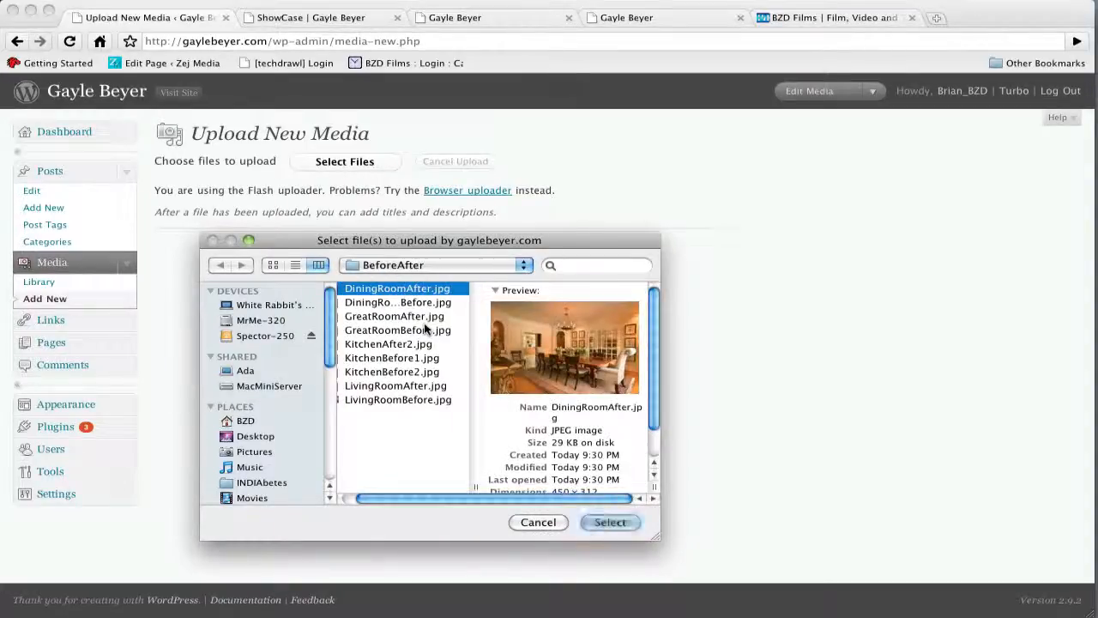
pyautogui.scroll(-2, 583, 429)
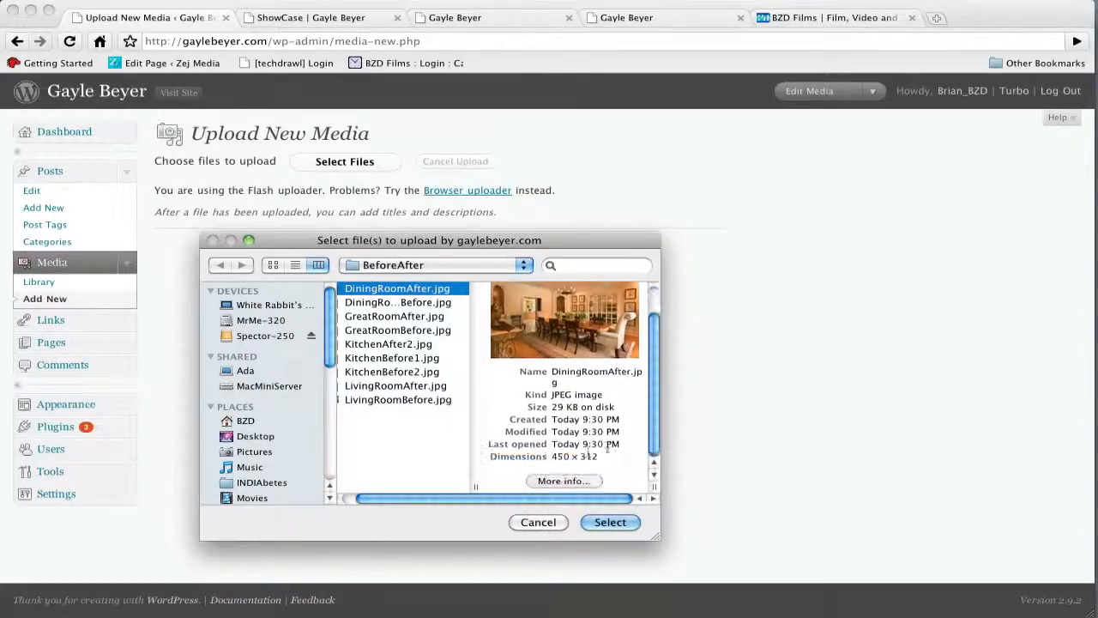
pyautogui.click(605, 522)
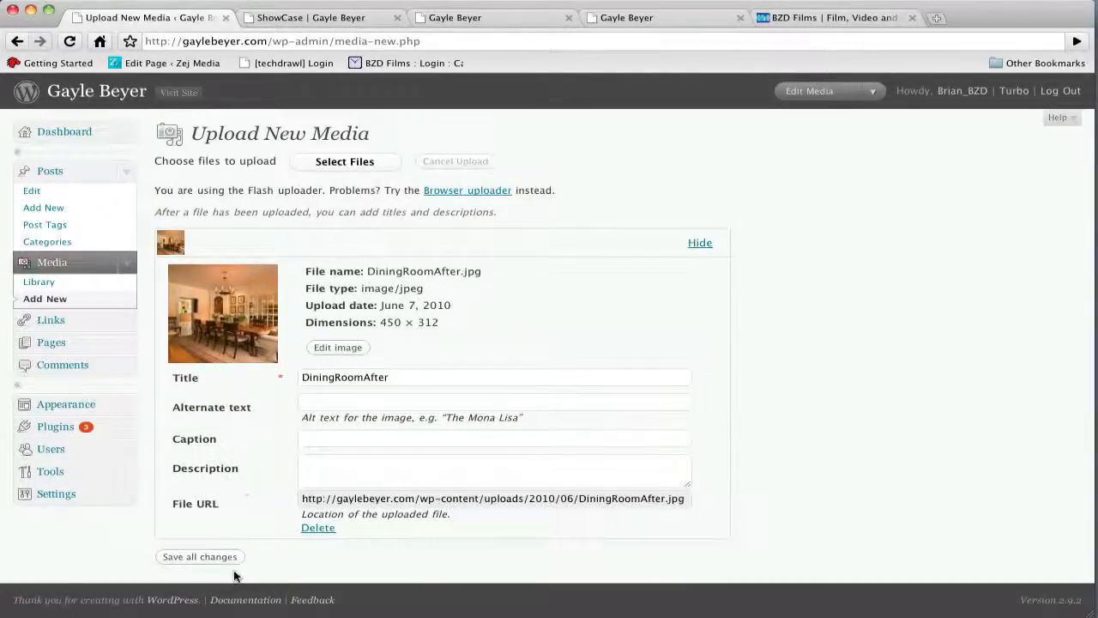
pyautogui.click(230, 557)
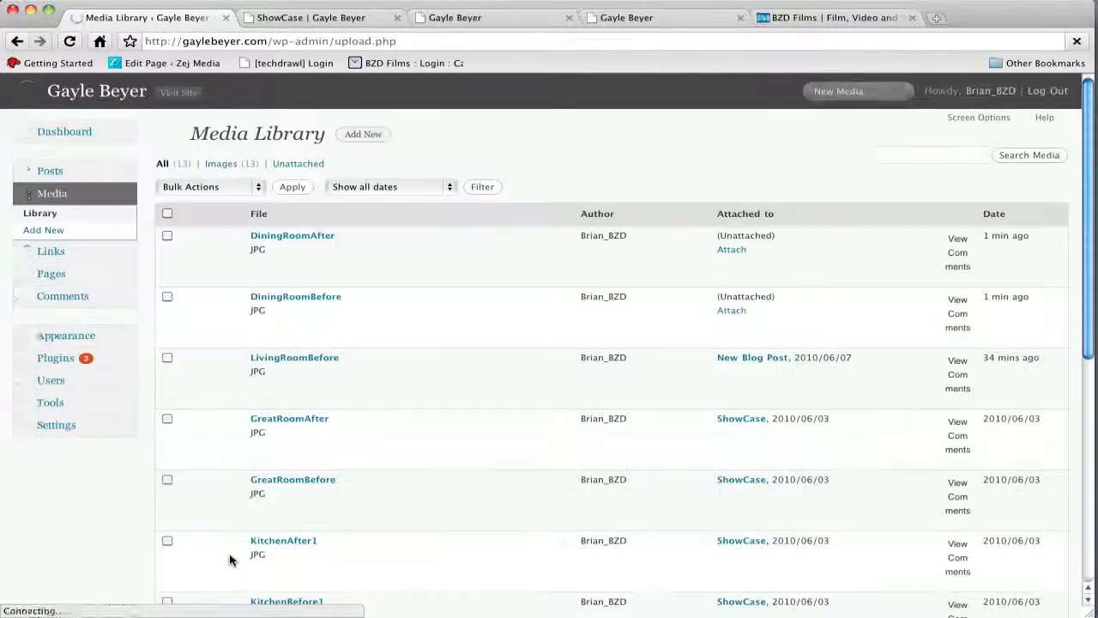
# - Look over the images in the media library, and open the ShowCase page for editing
pyautogui.click(50, 283)
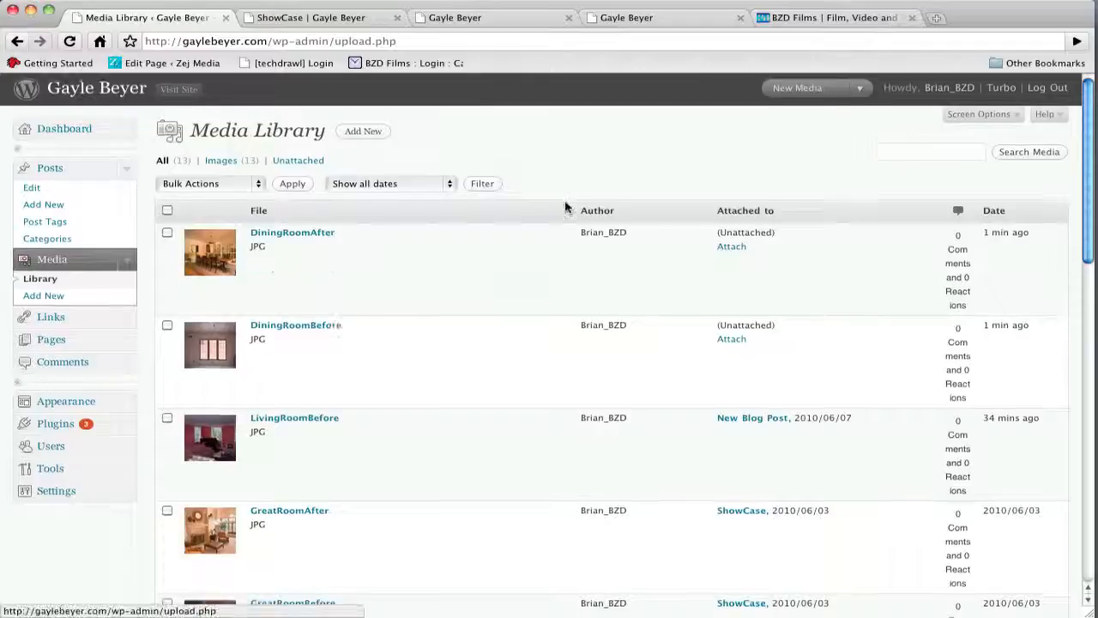
pyautogui.scroll(-10, 565, 207)
pyautogui.scroll(10, 565, 206)
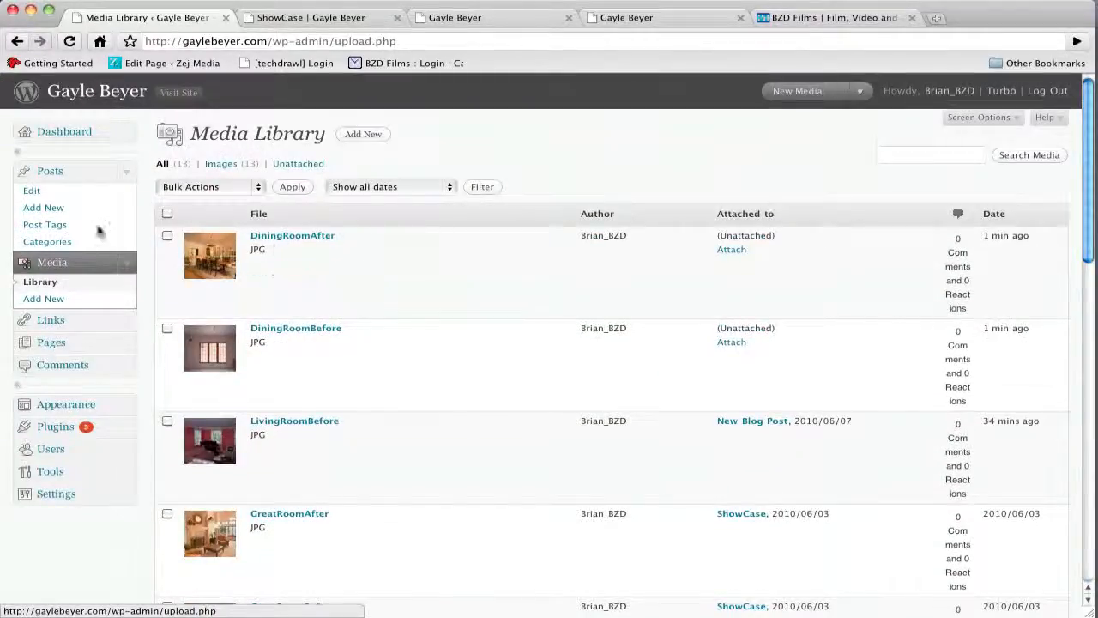
pyautogui.click(124, 344)
pyautogui.click(35, 363)
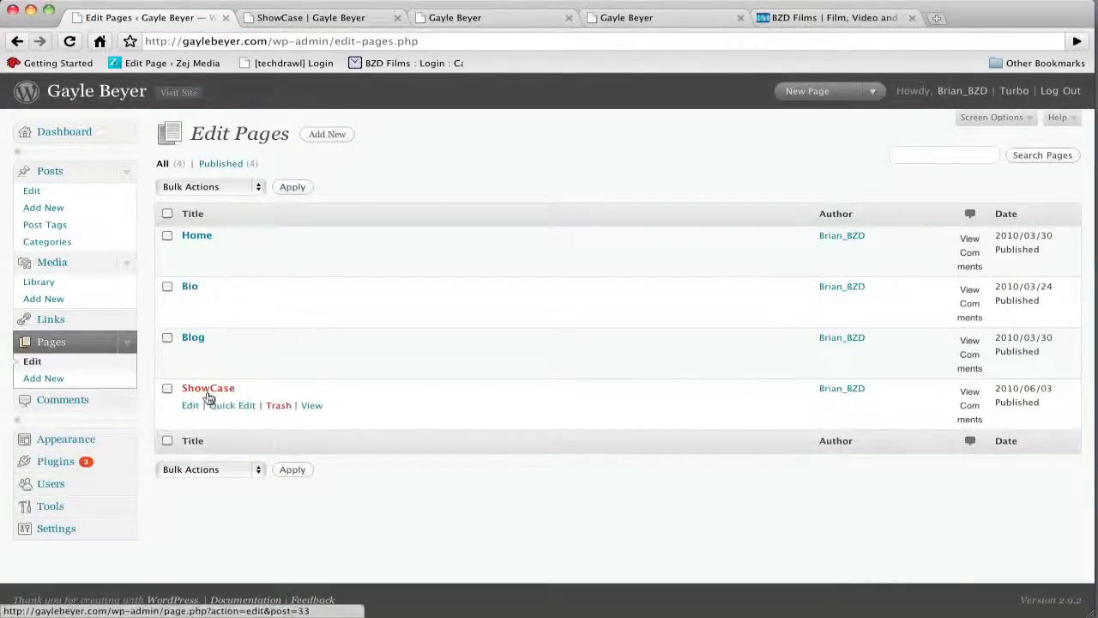
pyautogui.click(188, 407)
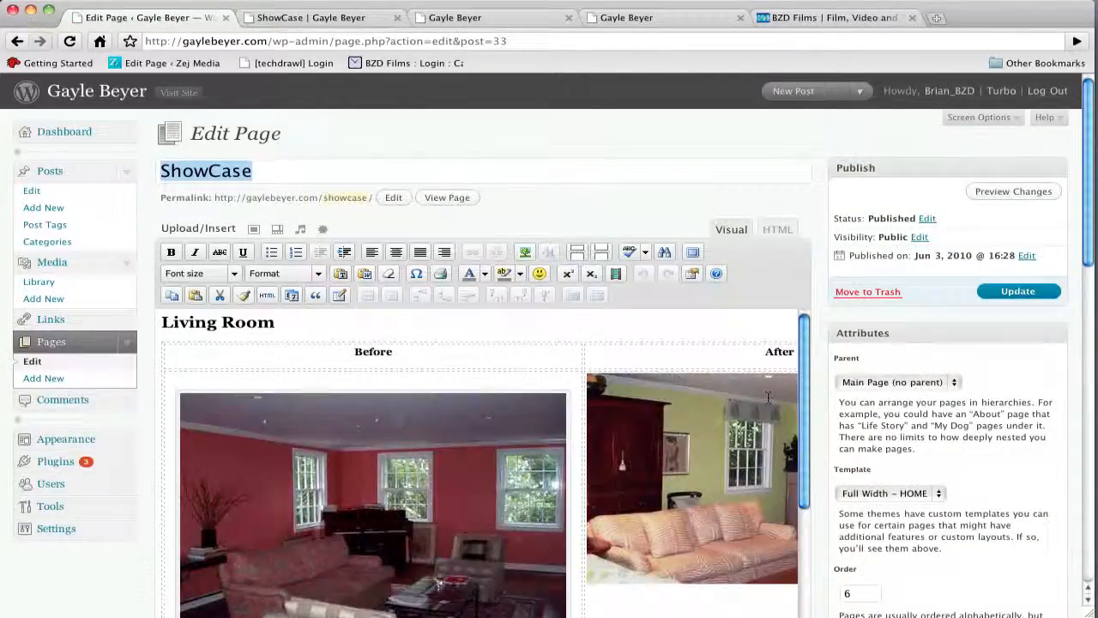
# - Try adding a new line below the After image in the ShowCase page's Great Room section, and remove it again
pyautogui.scroll(-4, 767, 362)
pyautogui.scroll(-3, 834, 360)
pyautogui.scroll(-3, 827, 359)
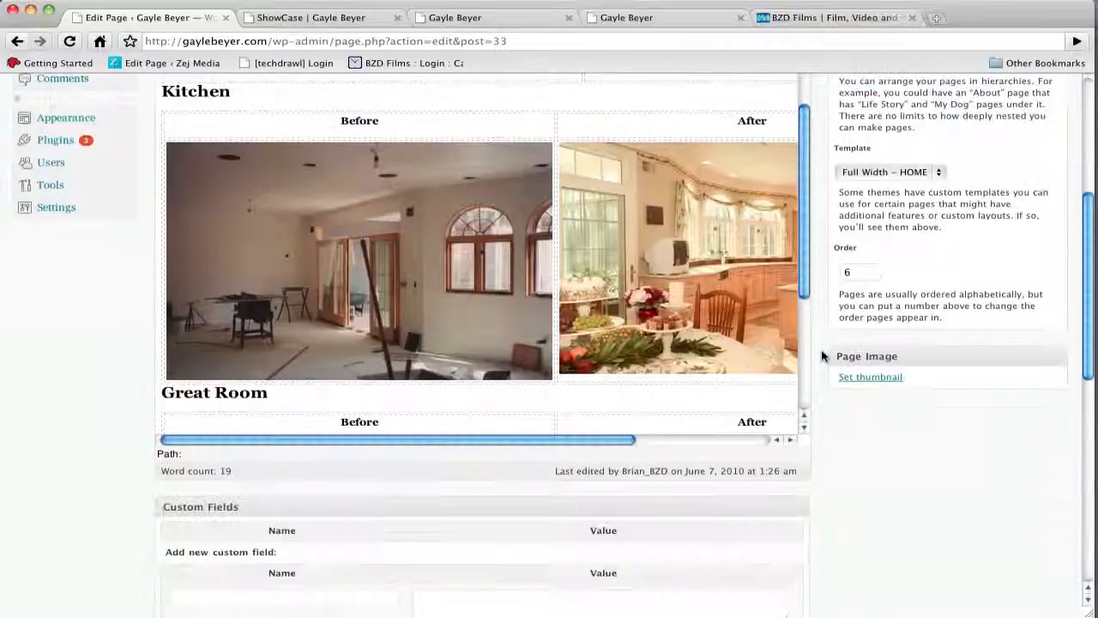
pyautogui.scroll(-4, 760, 352)
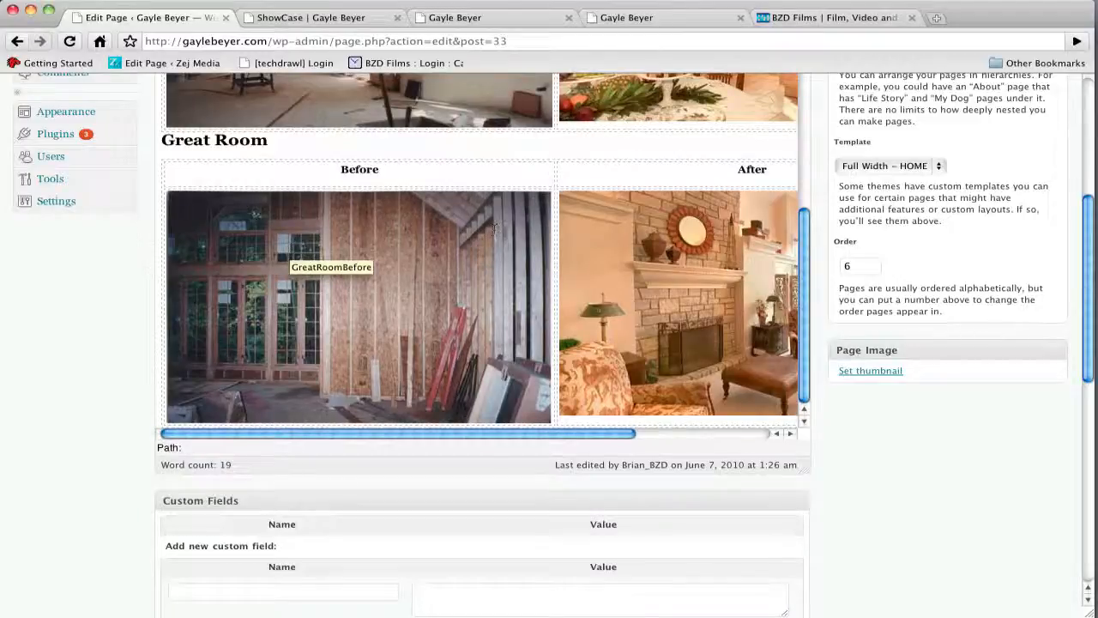
pyautogui.moveTo(163, 140); pyautogui.dragTo(744, 337)
pyautogui.click(744, 336)
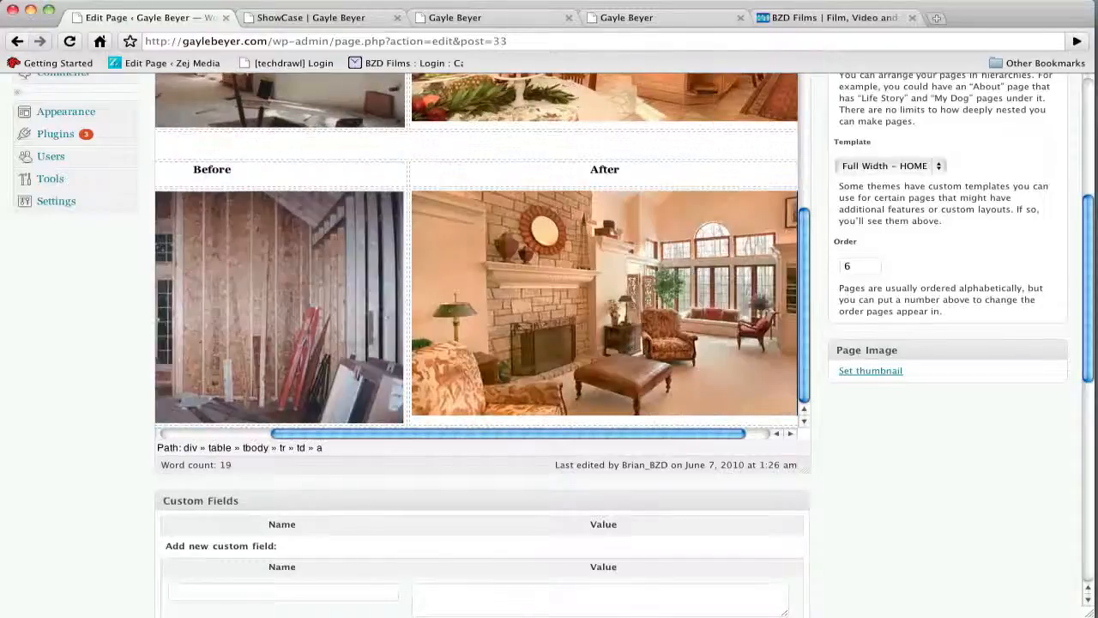
pyautogui.press('Return')
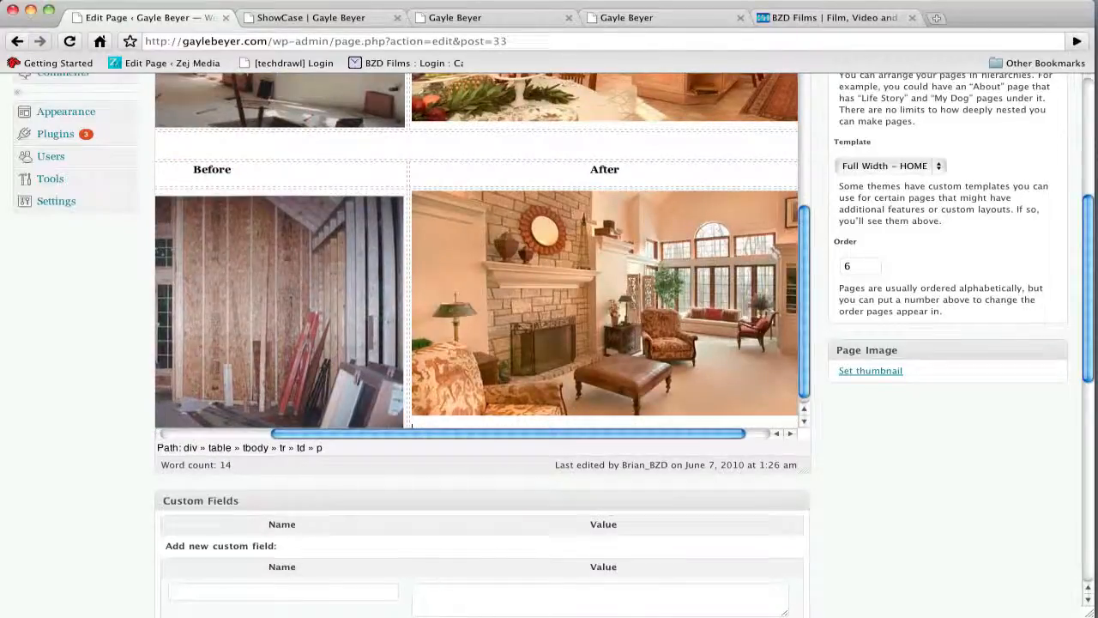
pyautogui.press('BackSpace')
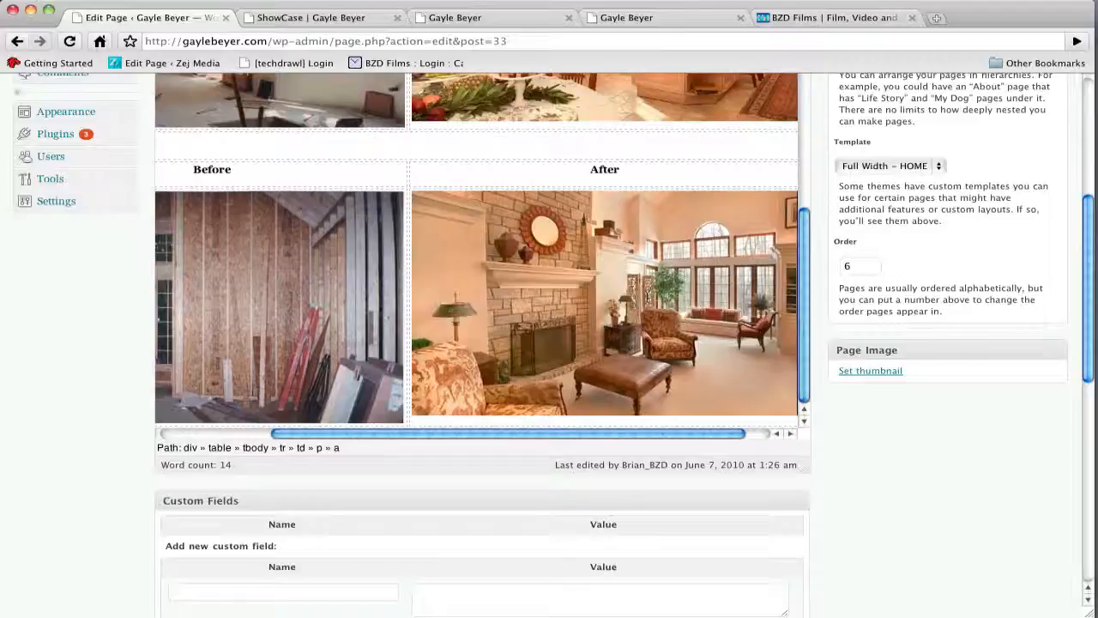
pyautogui.scroll(5, 648, 296)
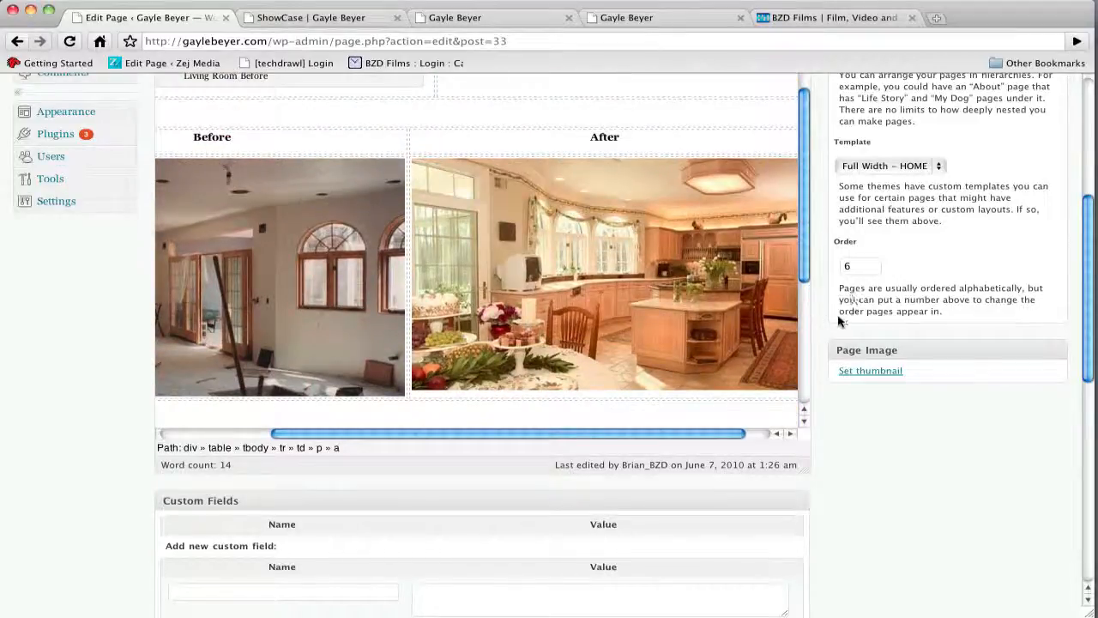
# - In the ShowCase page's HTML source, duplicate the whole Great Room heading and table block directly below the original
pyautogui.scroll(4, 832, 321)
pyautogui.scroll(2, 830, 322)
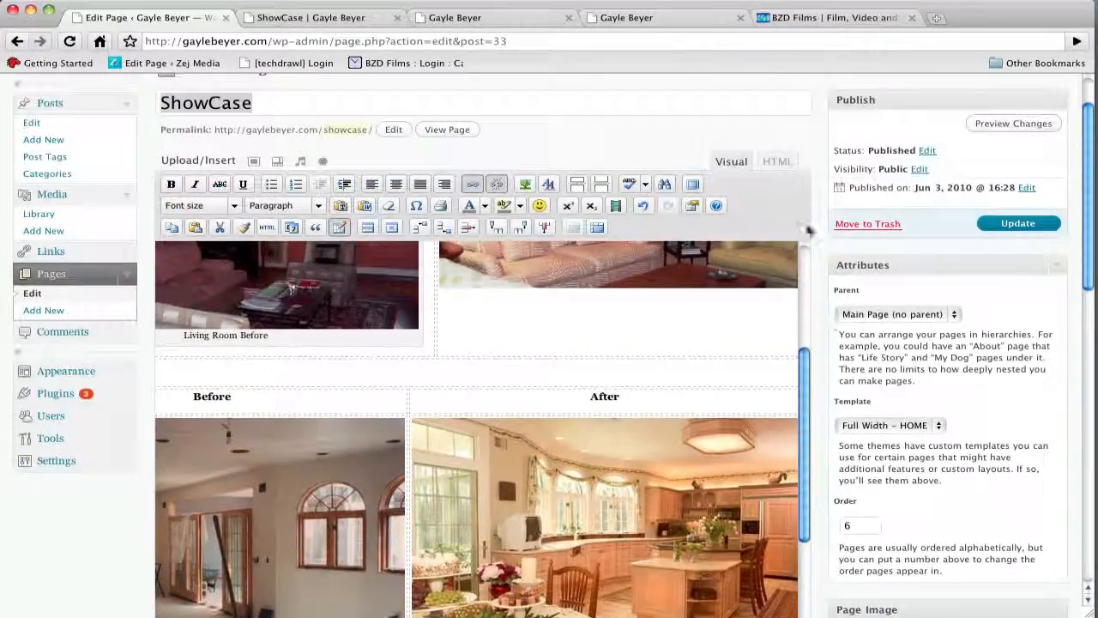
pyautogui.click(777, 161)
pyautogui.scroll(-5, 779, 448)
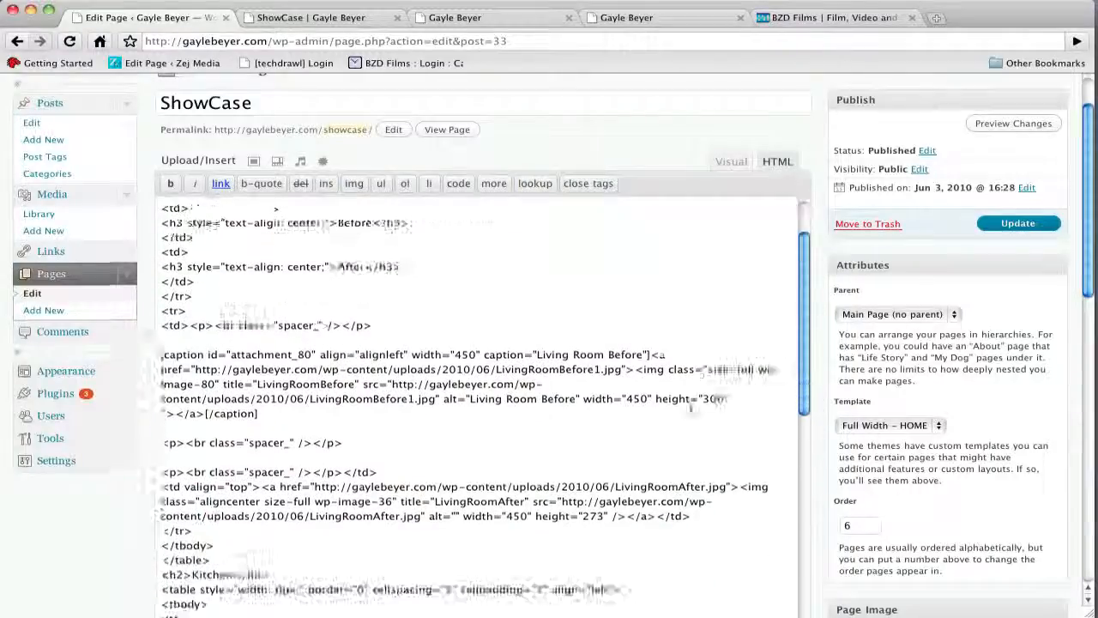
pyautogui.scroll(-5, 827, 443)
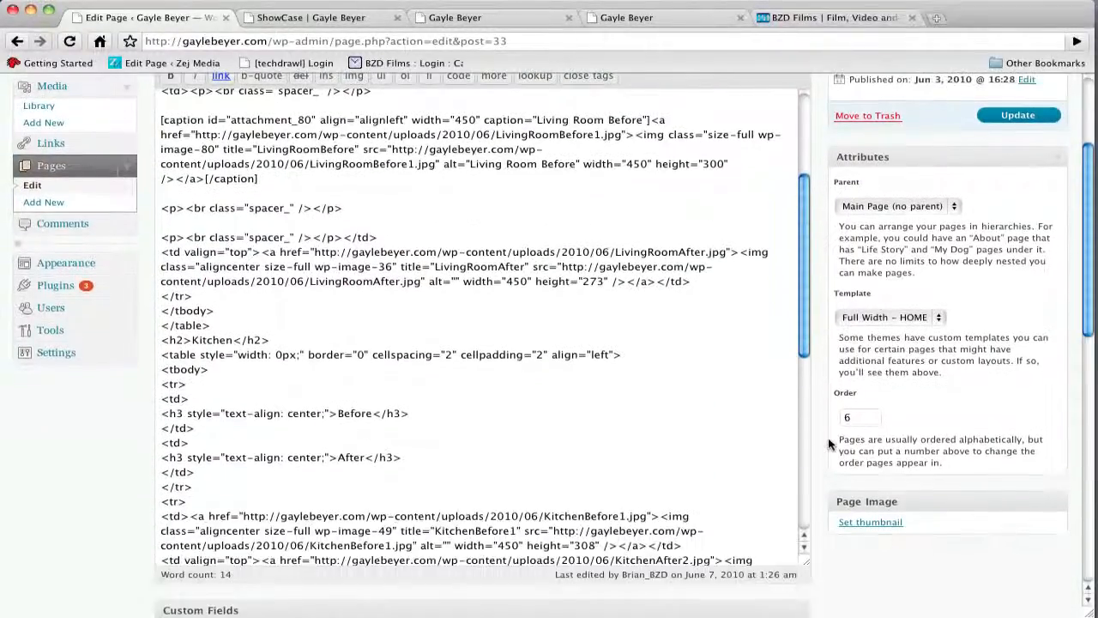
pyautogui.scroll(-8, 529, 396)
pyautogui.scroll(-4, 529, 397)
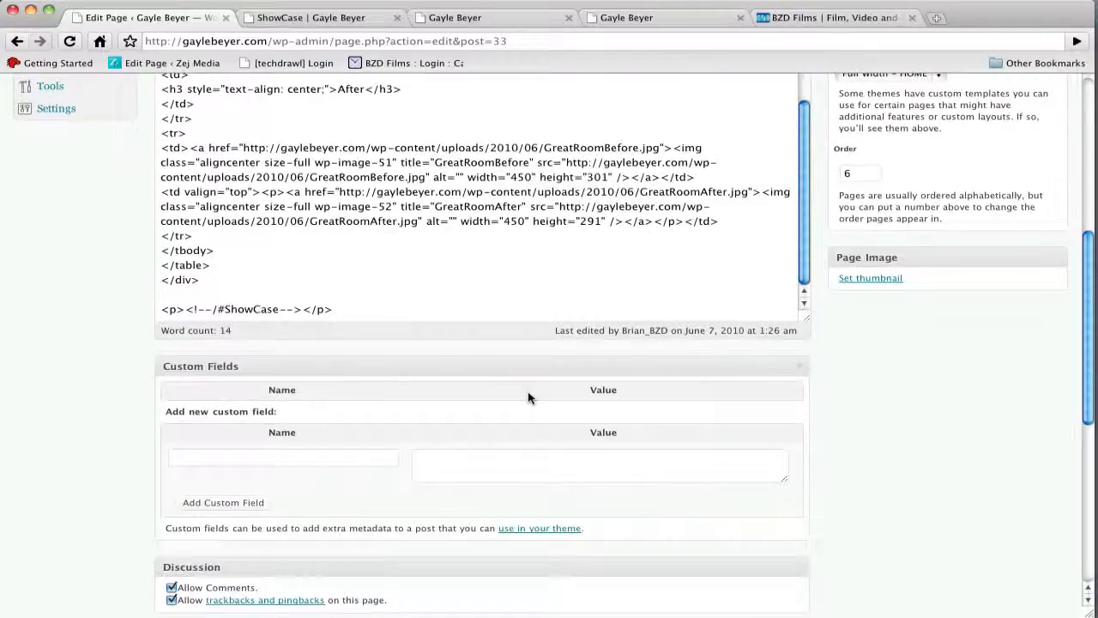
pyautogui.scroll(1, 103, 342)
pyautogui.scroll(5, 103, 341)
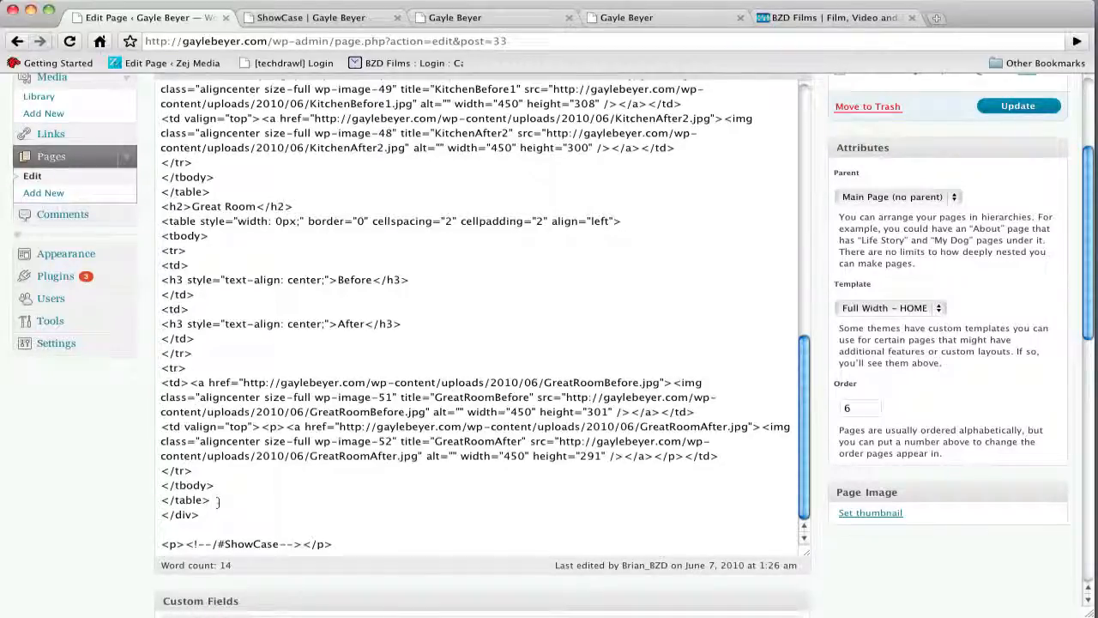
pyautogui.keyDown('shift'); pyautogui.click(219, 499); pyautogui.keyUp('shift')
pyautogui.press('super+c')
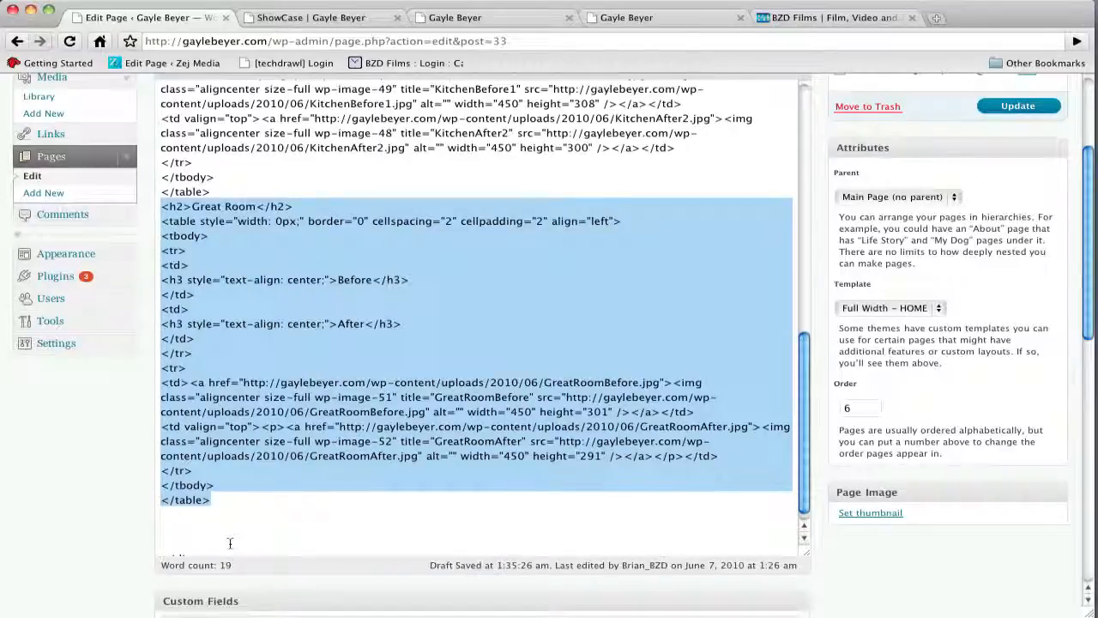
pyautogui.click(224, 523)
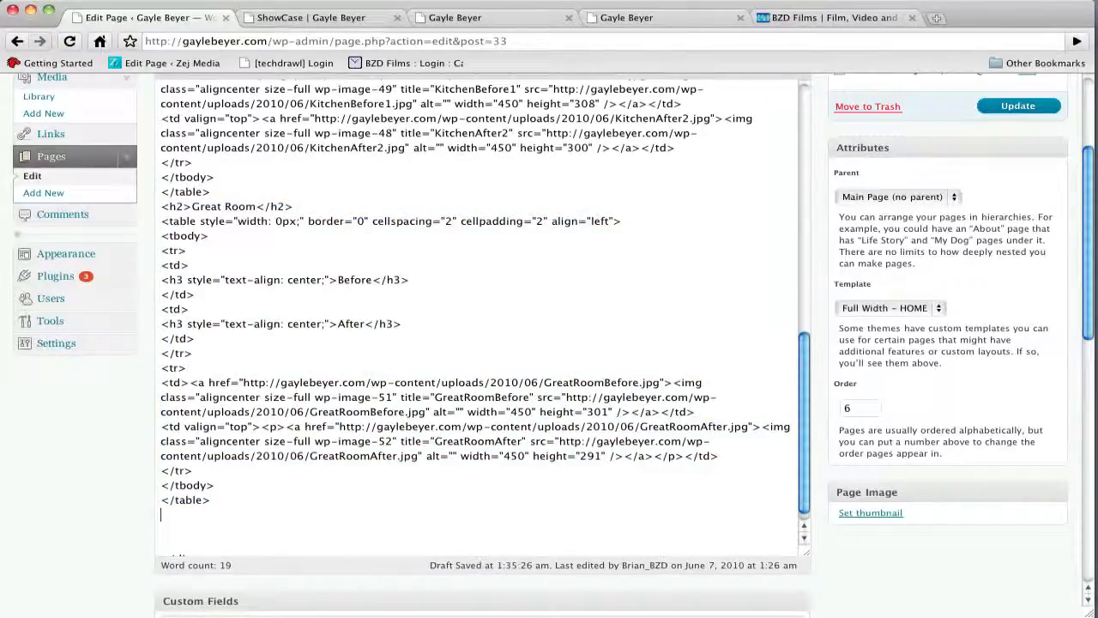
pyautogui.press('super+v')
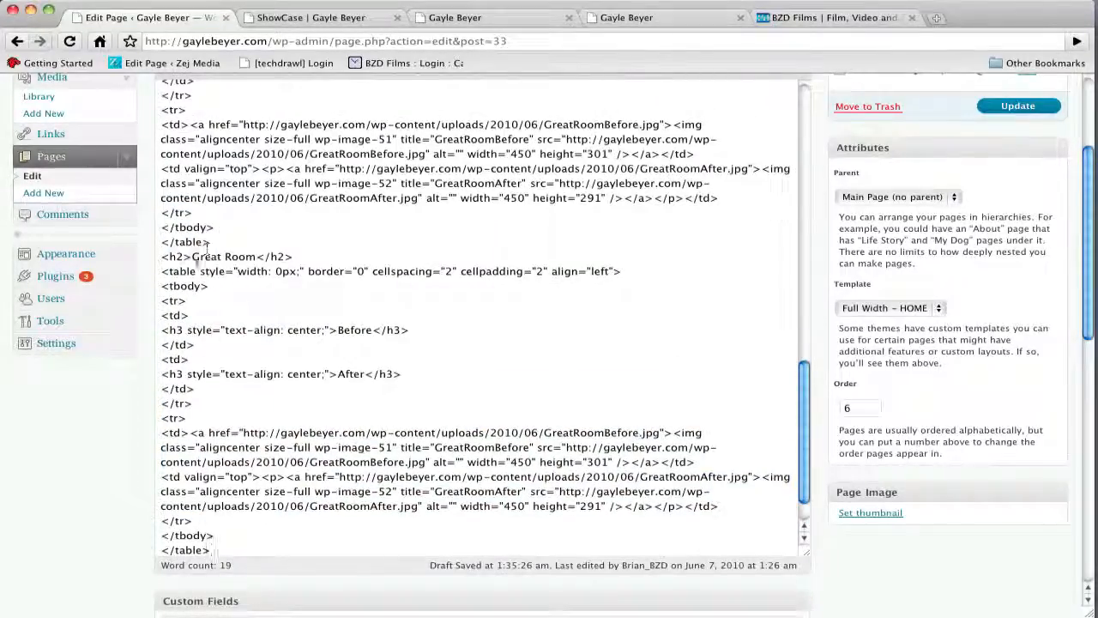
# - Change the duplicated section's heading to "Dining Room" and return to the visual editor
pyautogui.moveTo(192, 257); pyautogui.dragTo(255, 258)
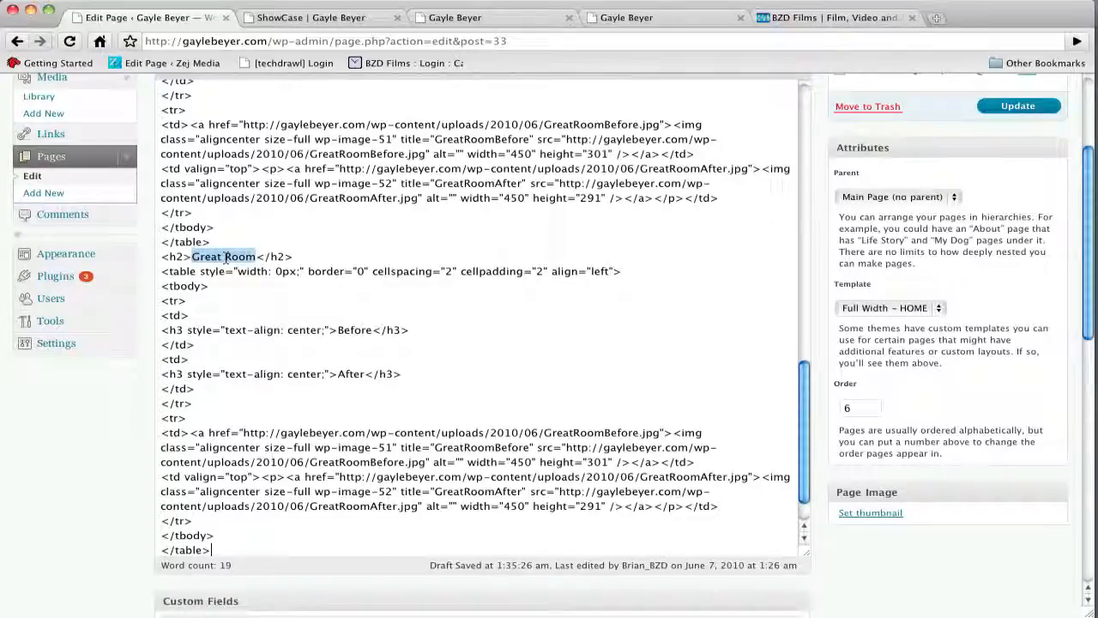
pyautogui.write('Dining')
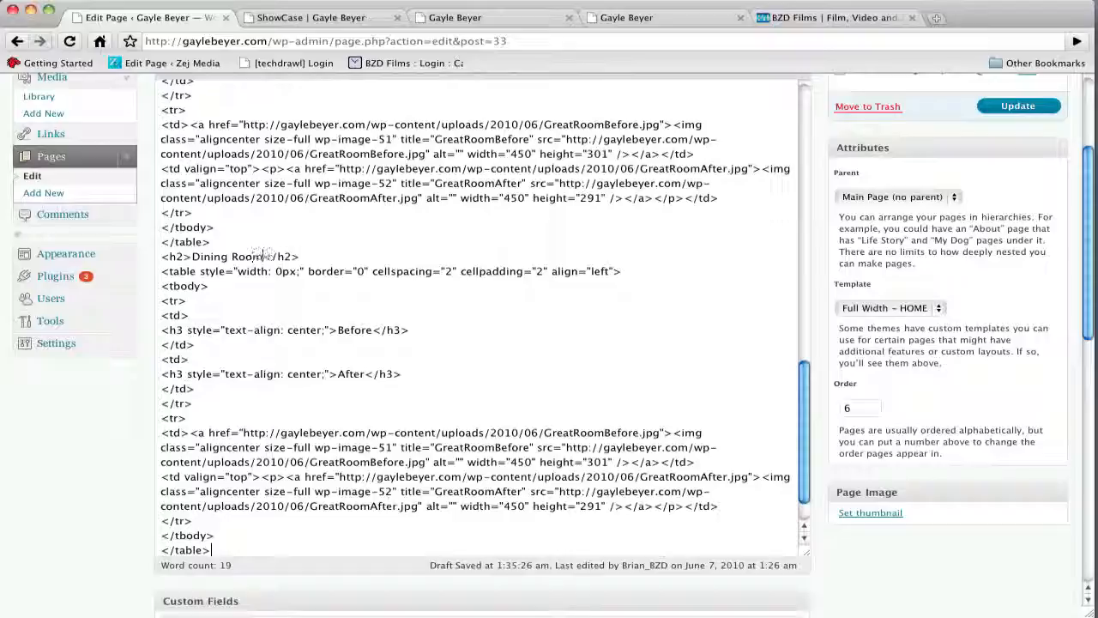
pyautogui.scroll(3, 827, 184)
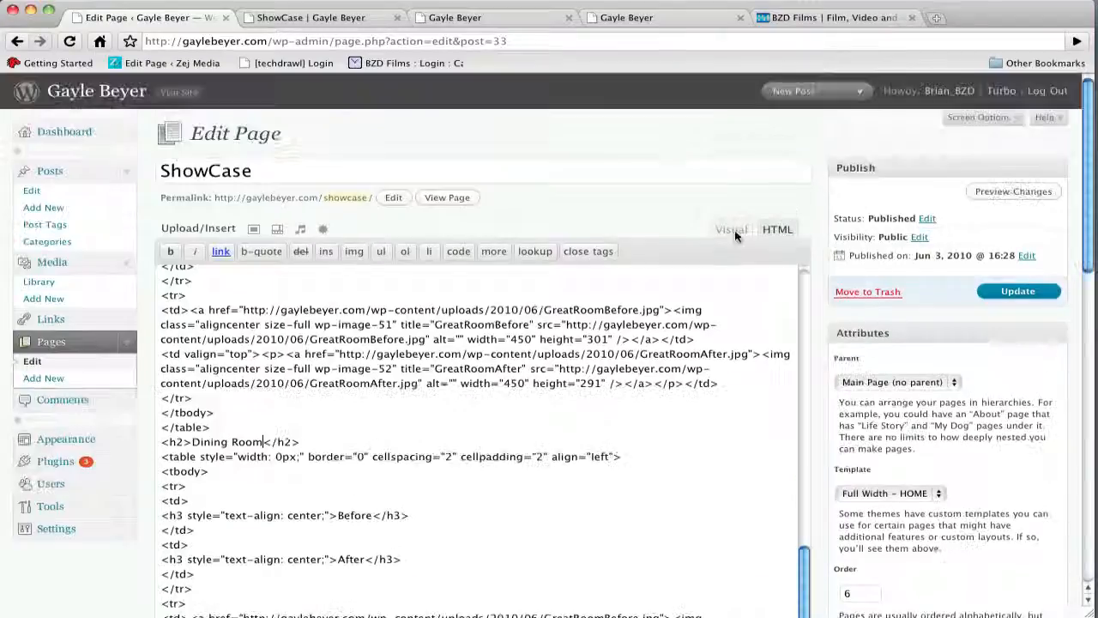
pyautogui.click(730, 230)
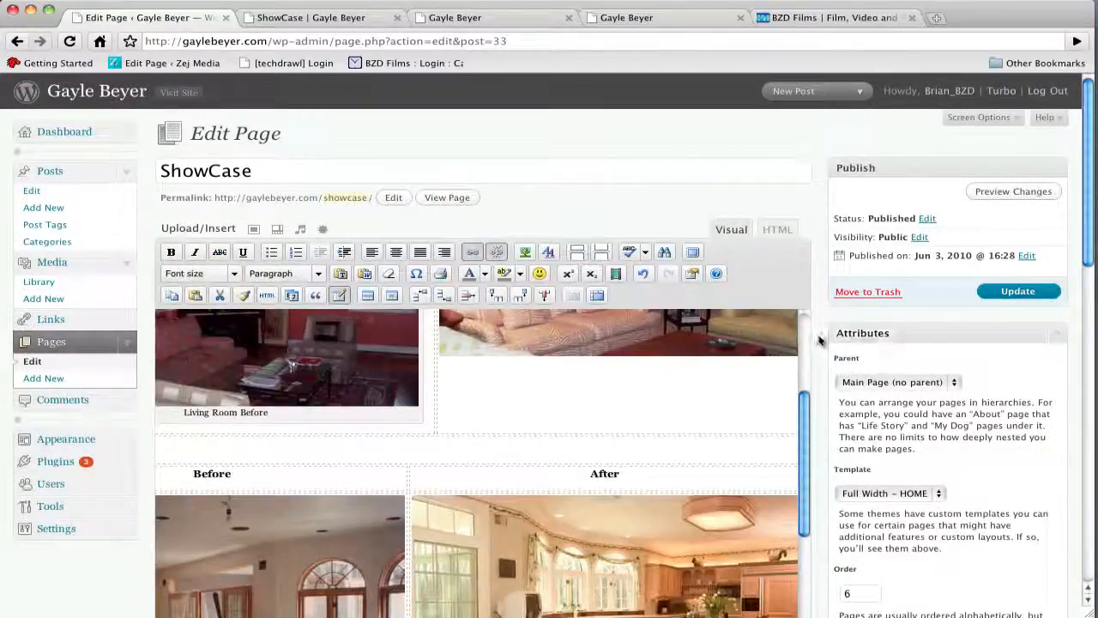
# - Delete the copied Great Room Before and After images from the Dining Room table
pyautogui.scroll(-3, 821, 341)
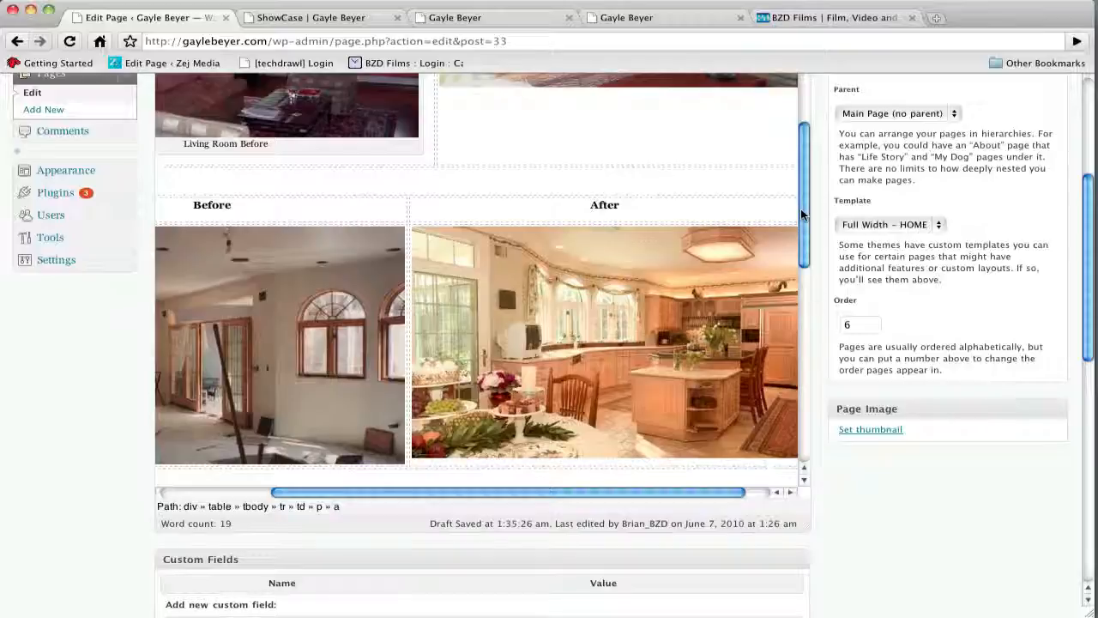
pyautogui.moveTo(802, 215); pyautogui.dragTo(805, 437)
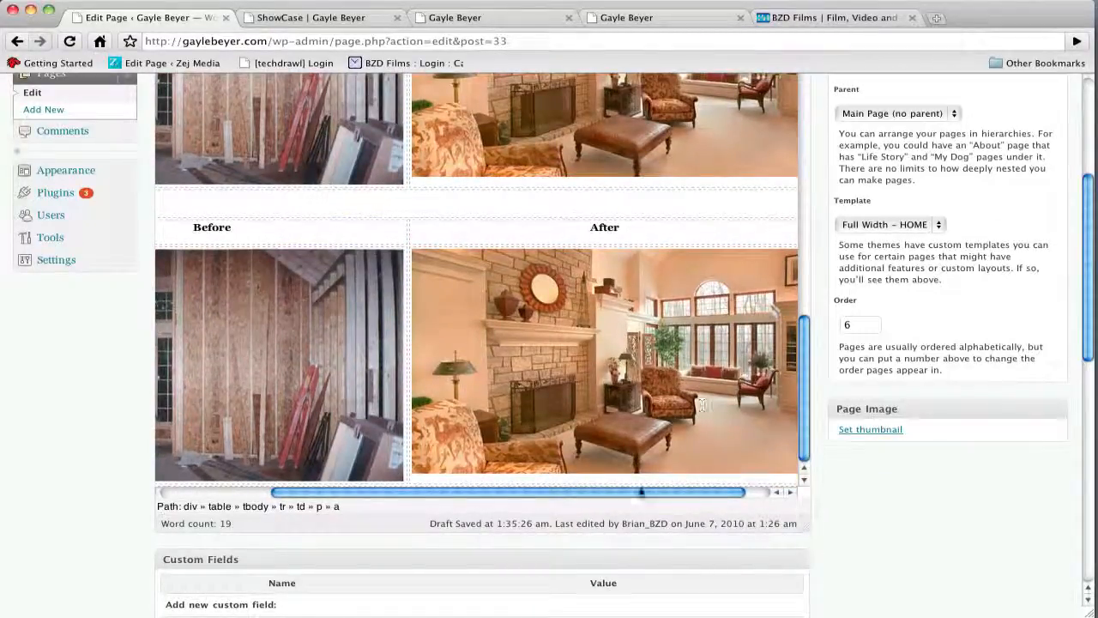
pyautogui.moveTo(636, 492); pyautogui.dragTo(519, 503)
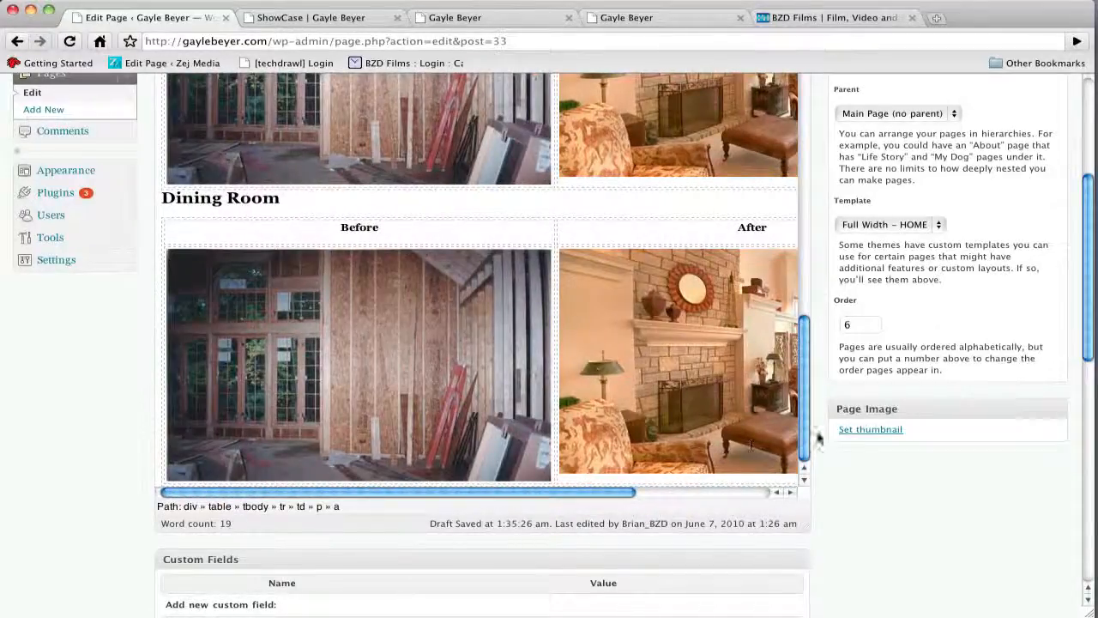
pyautogui.scroll(5, 816, 437)
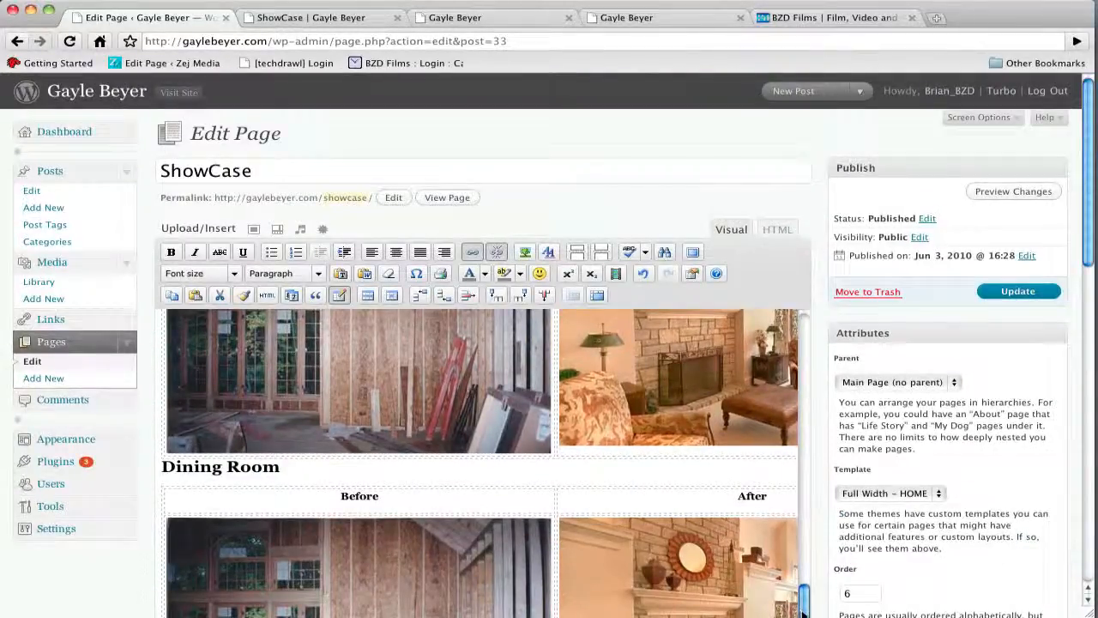
pyautogui.moveTo(803, 615)
pyautogui.mouseDown()
pyautogui.moveTo(800, 549)
pyautogui.moveTo(804, 595)
pyautogui.mouseUp()
pyautogui.scroll(-3, 815, 595)
pyautogui.scroll(-2, 816, 596)
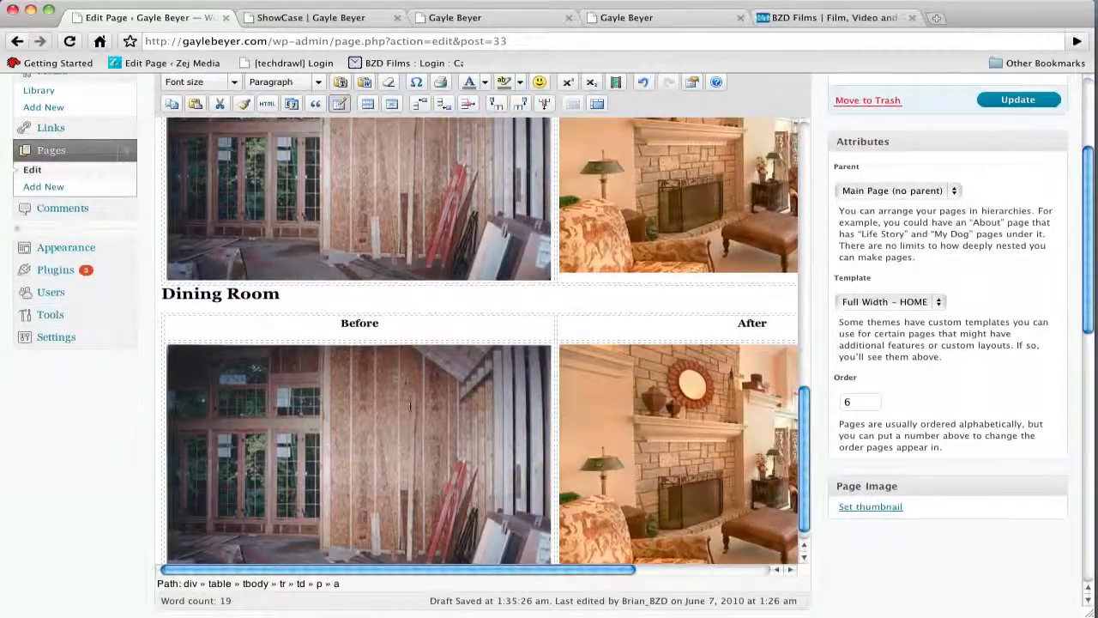
pyautogui.click(210, 367)
pyautogui.click(214, 361)
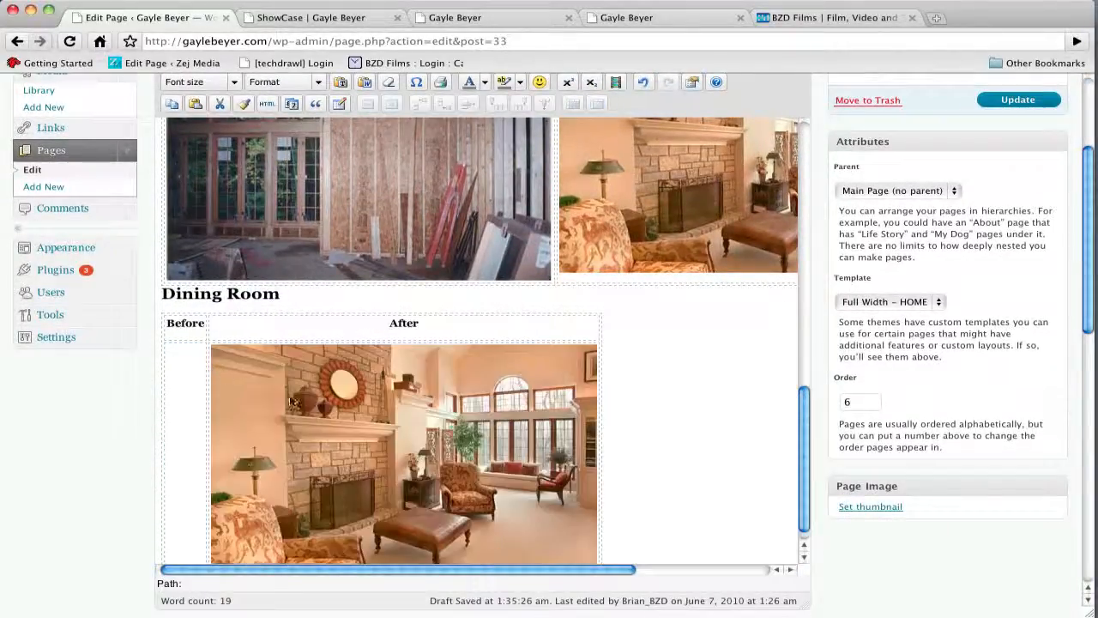
pyautogui.click(219, 369)
pyautogui.click(258, 362)
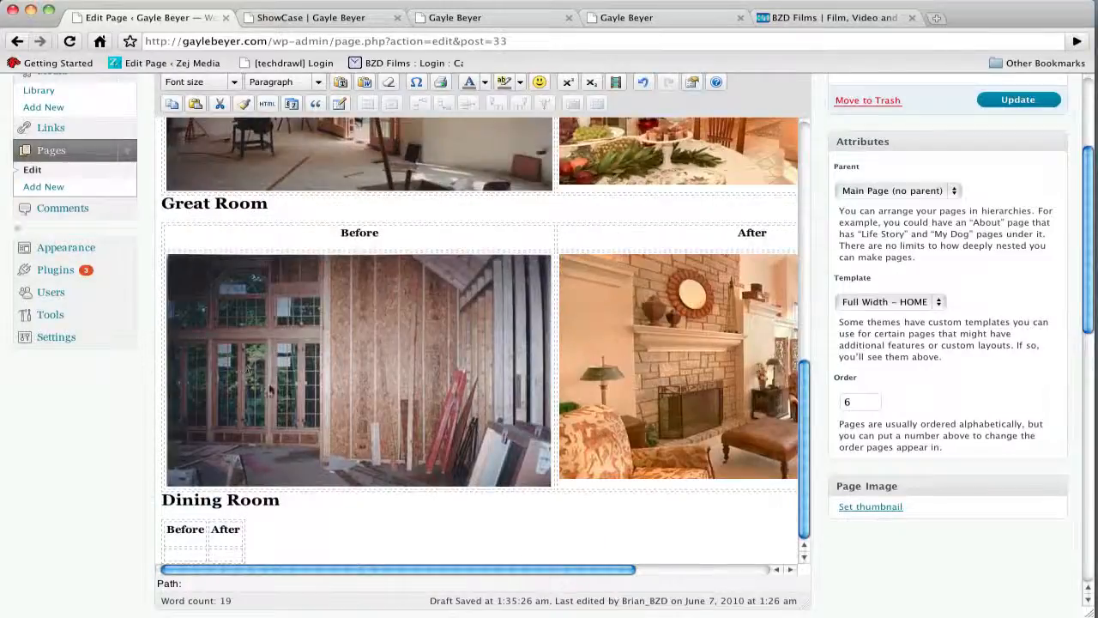
# - Insert DiningRoomBefore from the media library into the Dining Room table's Before cell, left-aligned at full size
pyautogui.click(180, 556)
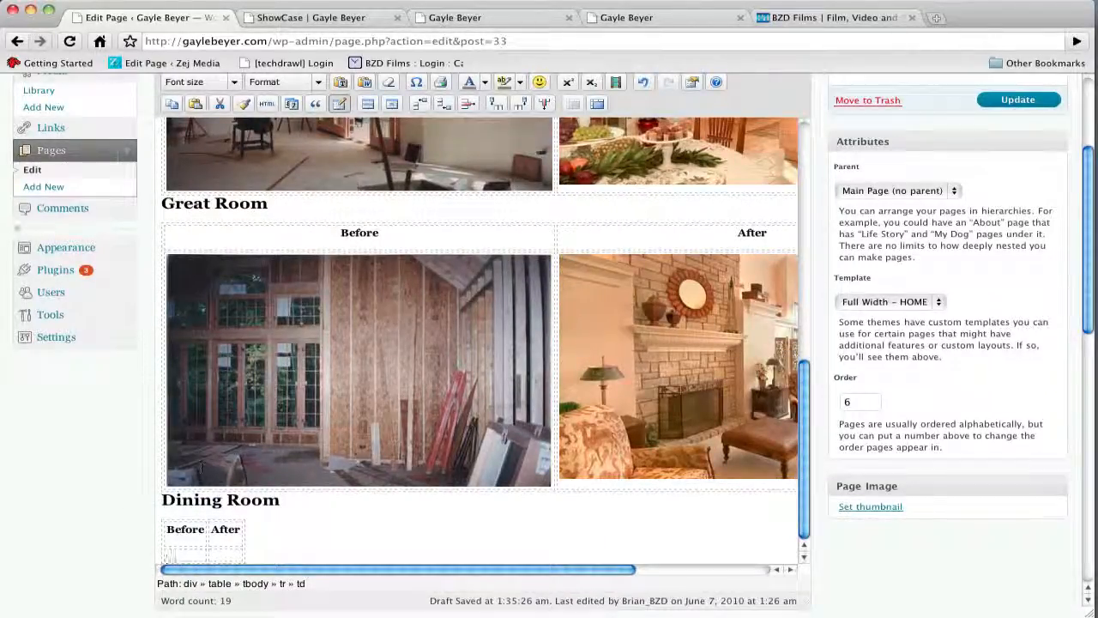
pyautogui.scroll(5, 134, 464)
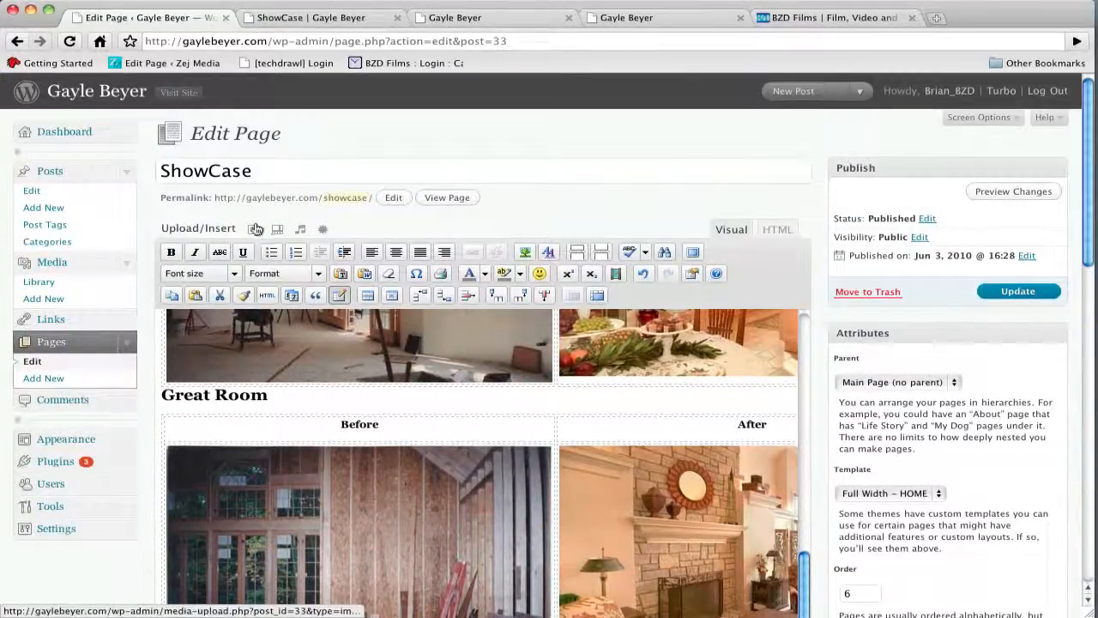
pyautogui.click(255, 229)
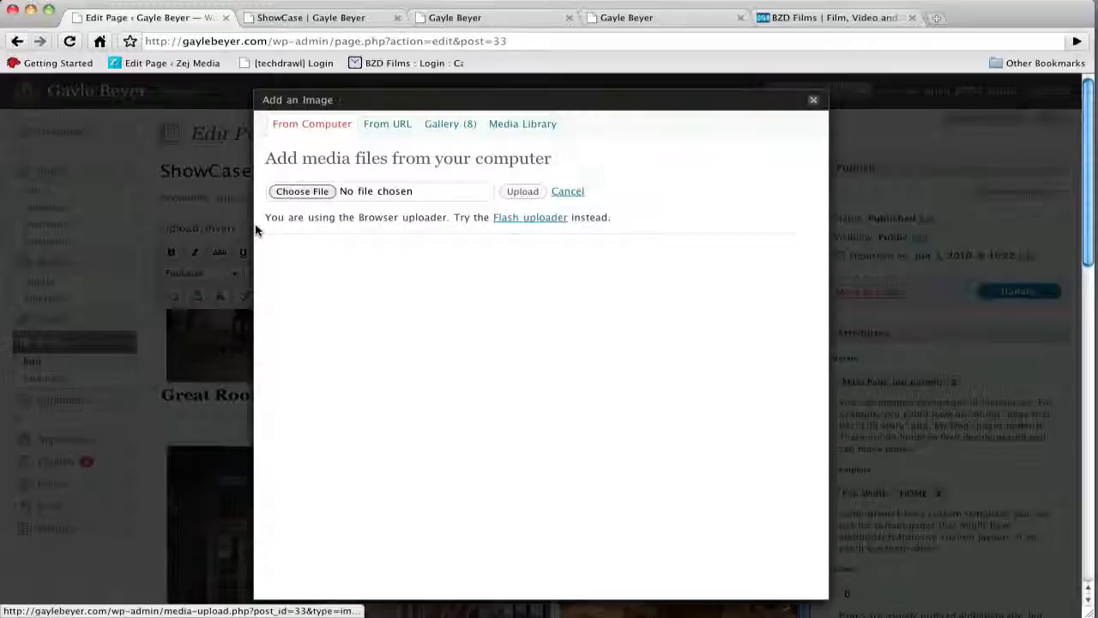
pyautogui.click(529, 124)
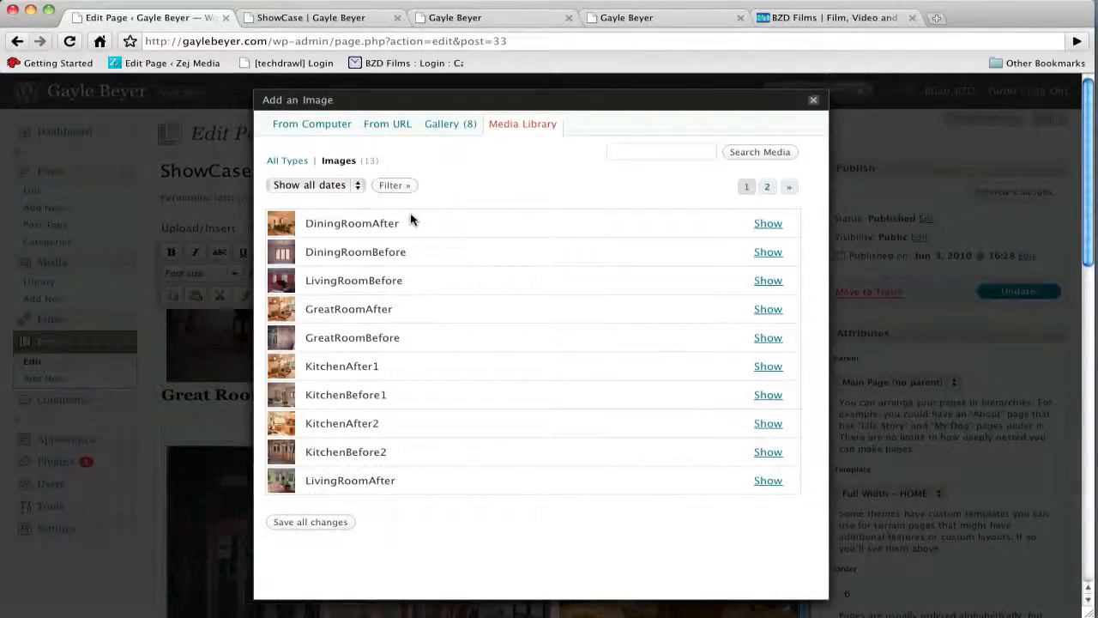
pyautogui.click(768, 252)
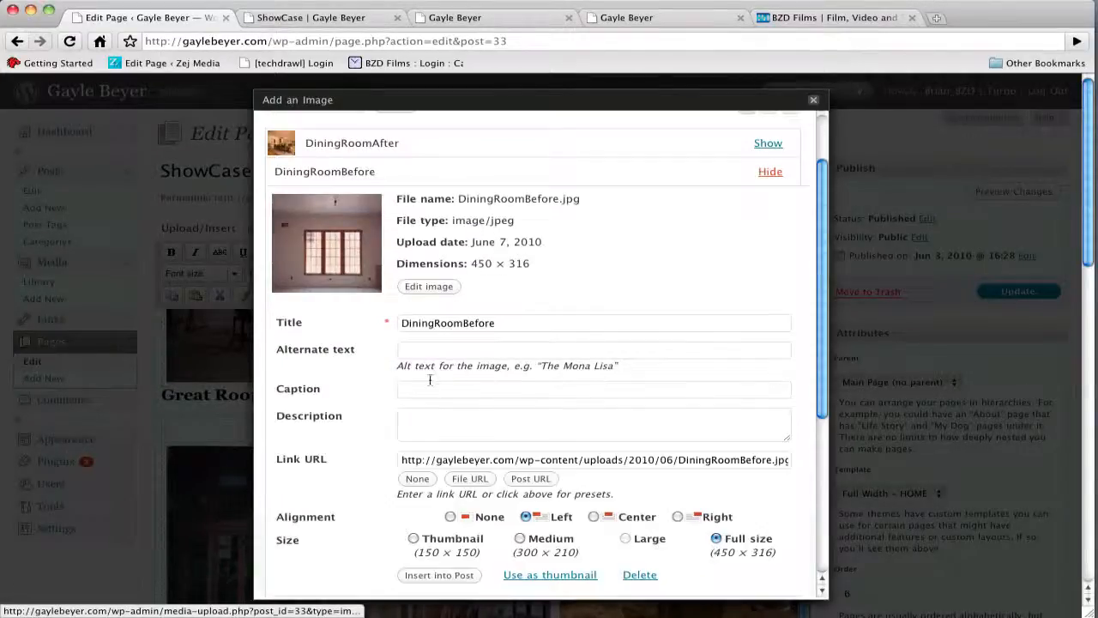
pyautogui.scroll(-5, 371, 381)
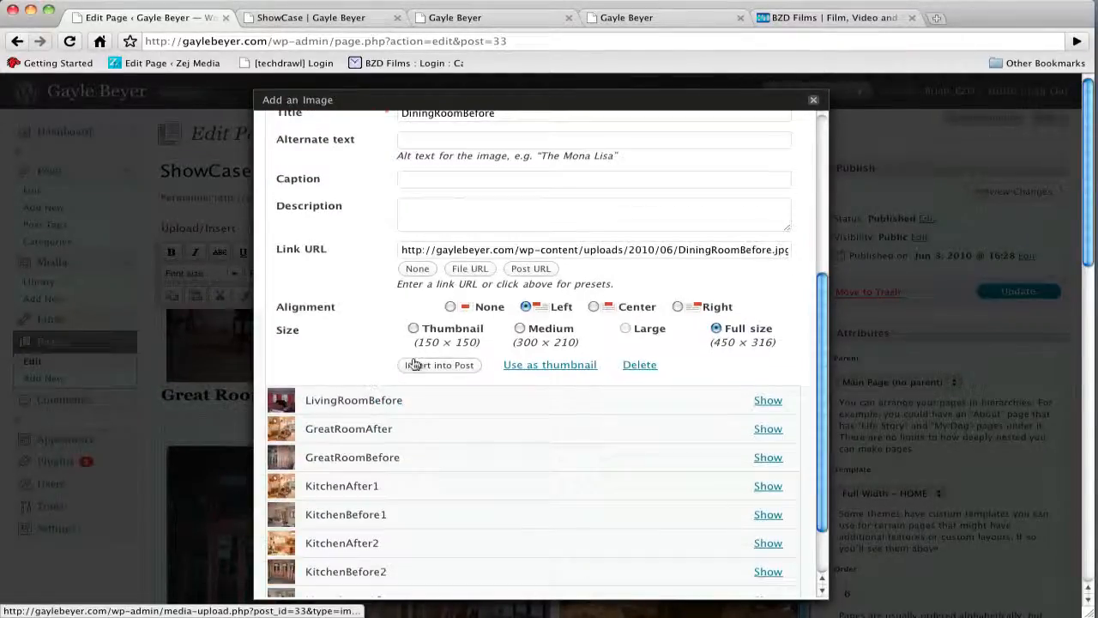
pyautogui.click(414, 366)
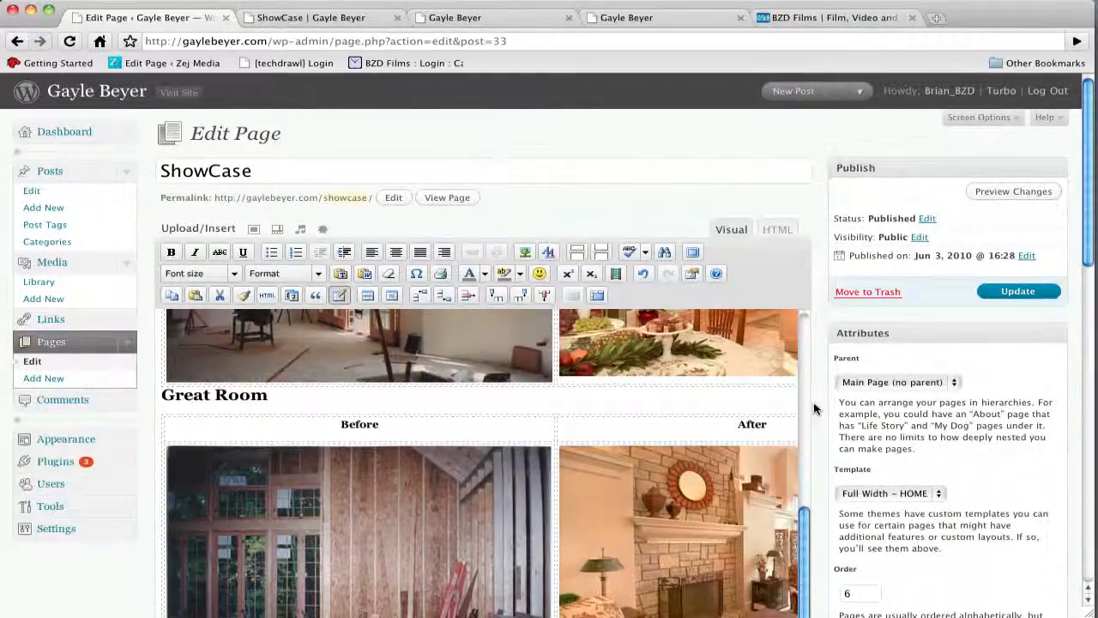
# - Insert DiningRoomAfter from the media library into the Dining Room table's After cell, left-aligned at full size
pyautogui.scroll(-10, 822, 410)
pyautogui.scroll(-5, 794, 225)
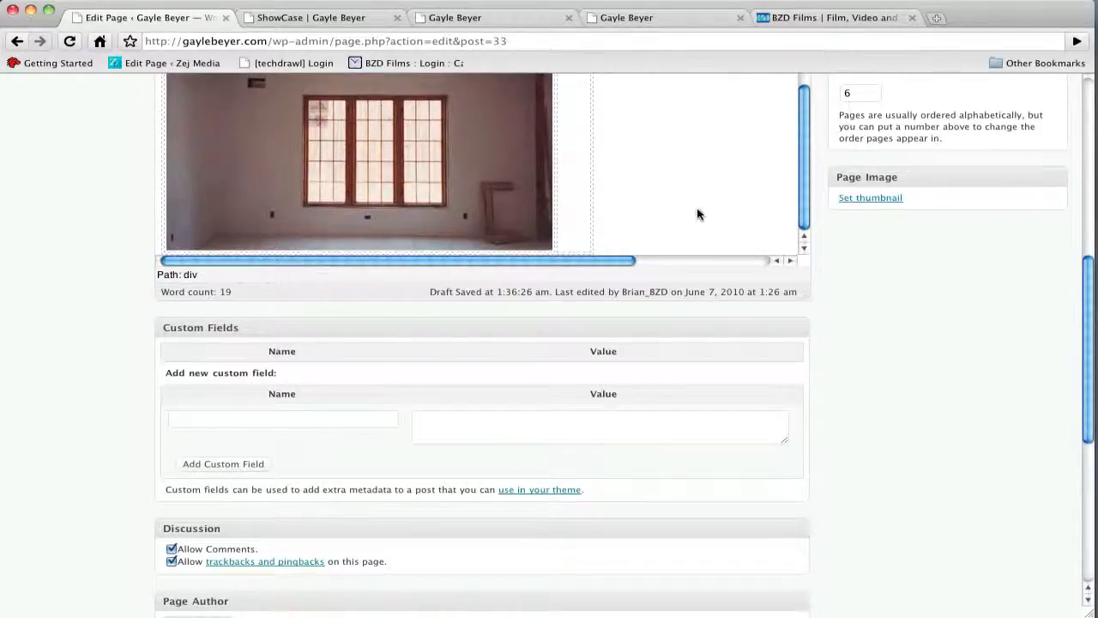
pyautogui.scroll(3, 829, 261)
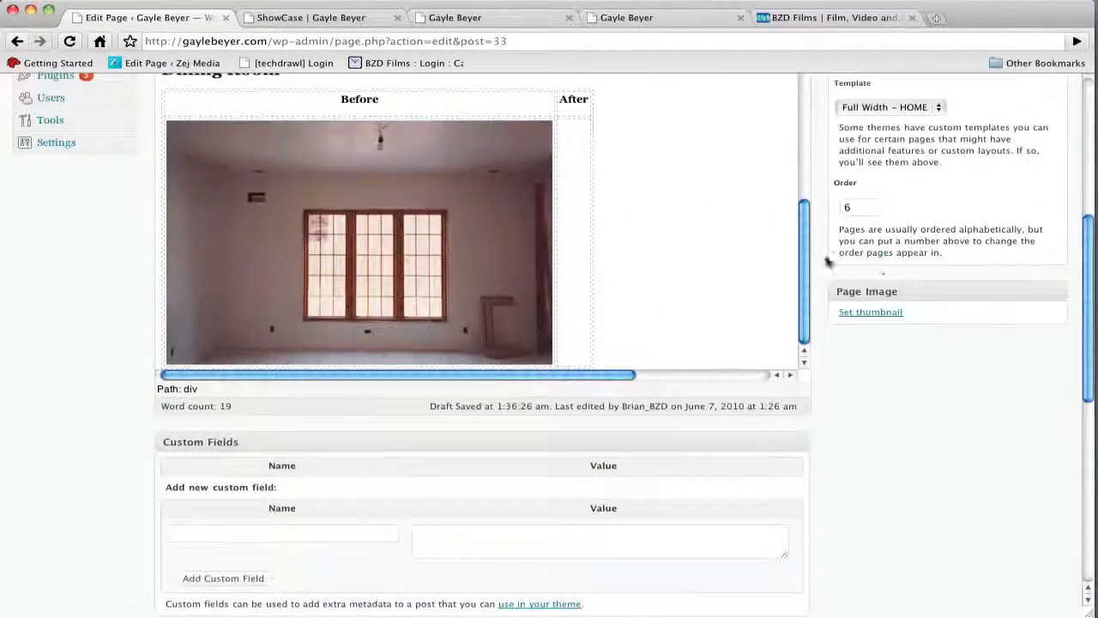
pyautogui.click(574, 154)
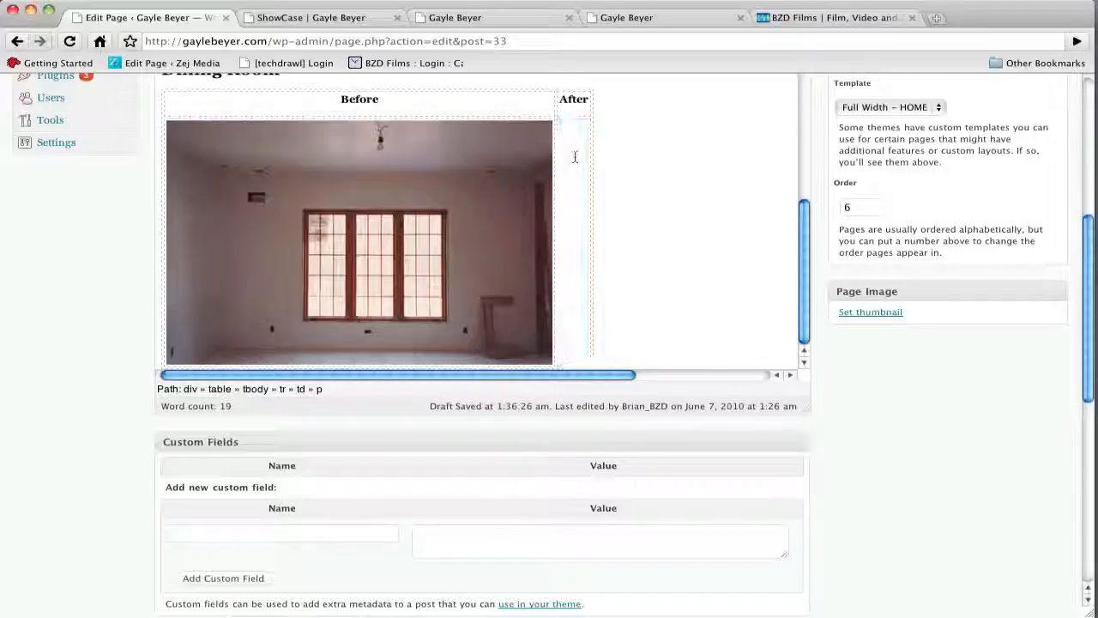
pyautogui.scroll(10, 816, 226)
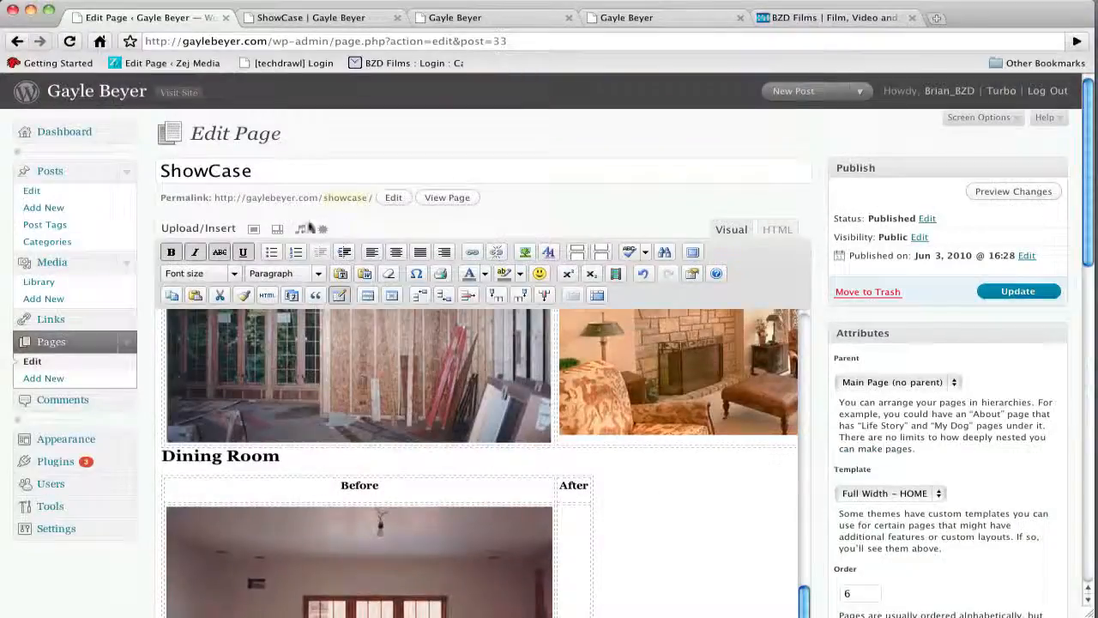
pyautogui.click(254, 230)
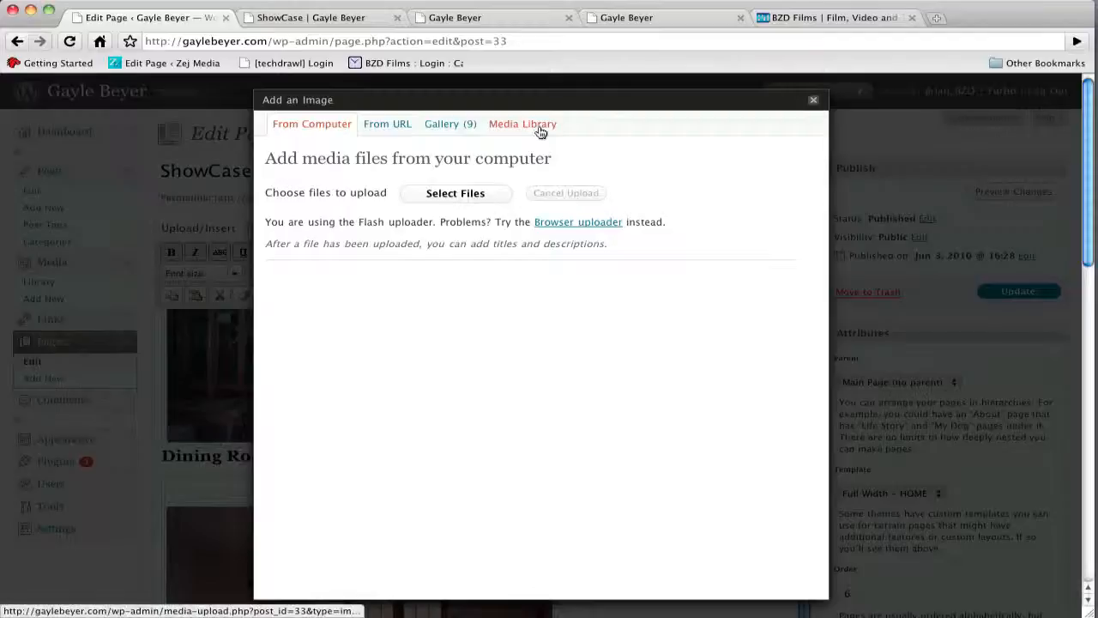
pyautogui.click(539, 129)
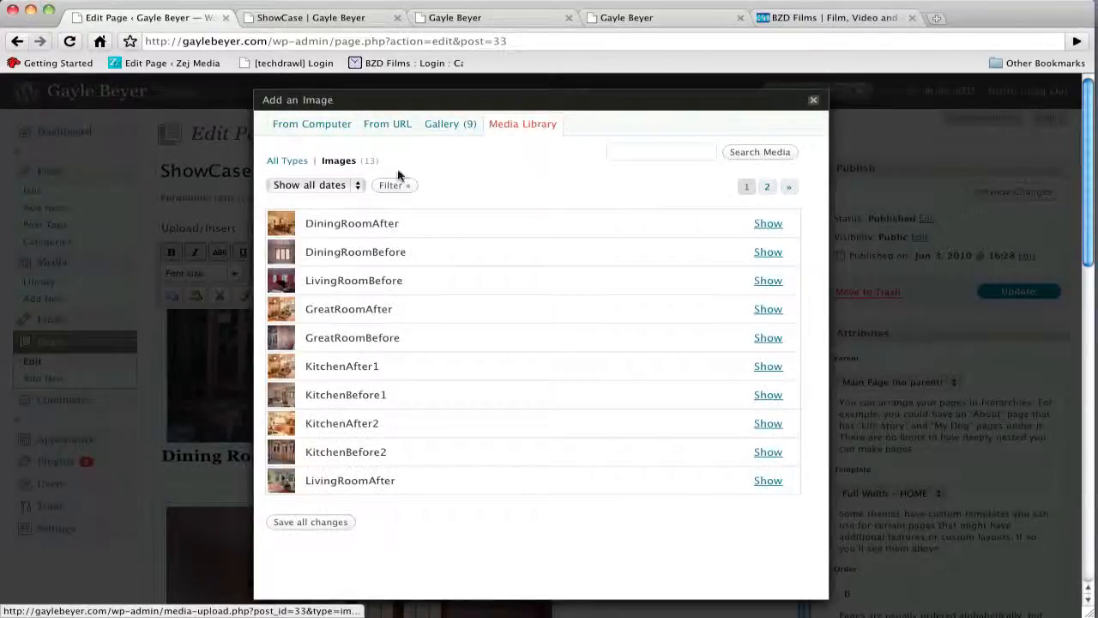
pyautogui.click(768, 224)
pyautogui.scroll(-2, 623, 309)
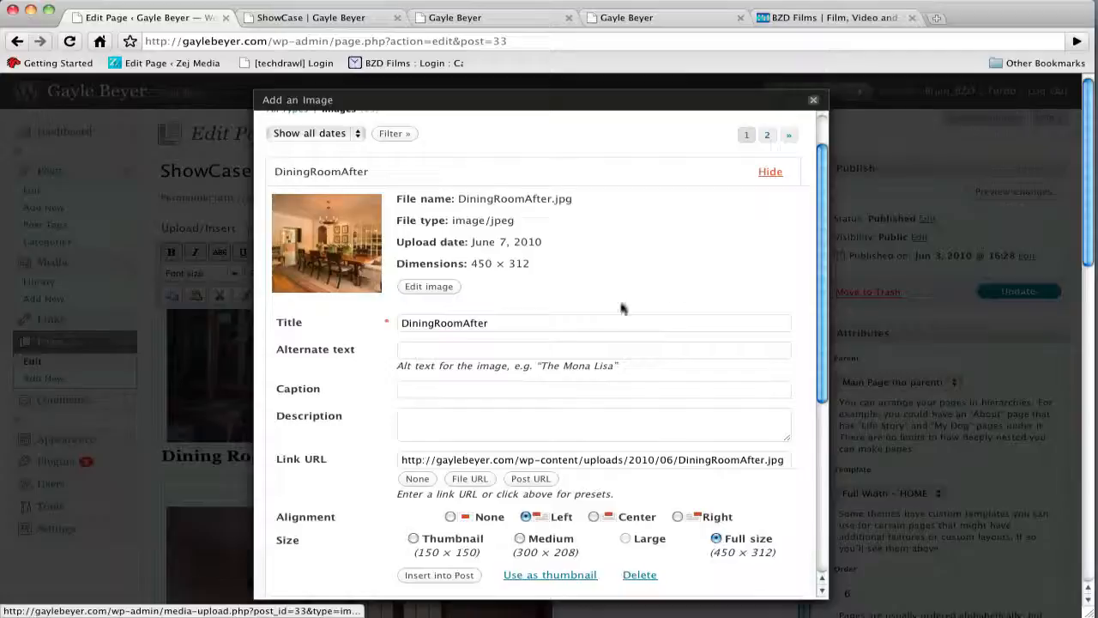
pyautogui.click(437, 574)
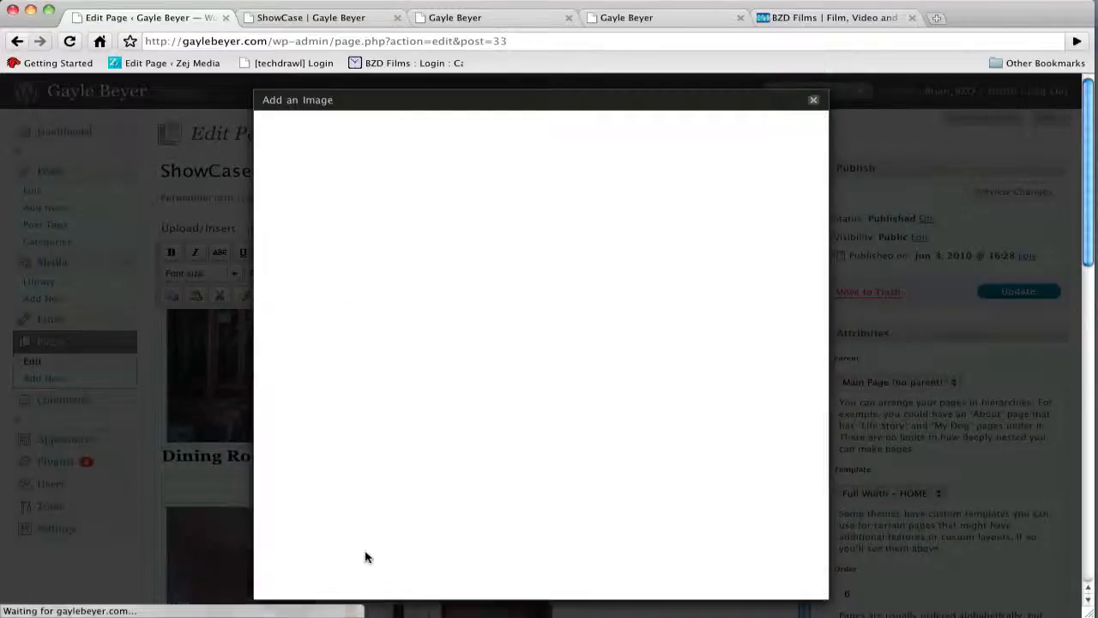
pyautogui.scroll(-5, 838, 485)
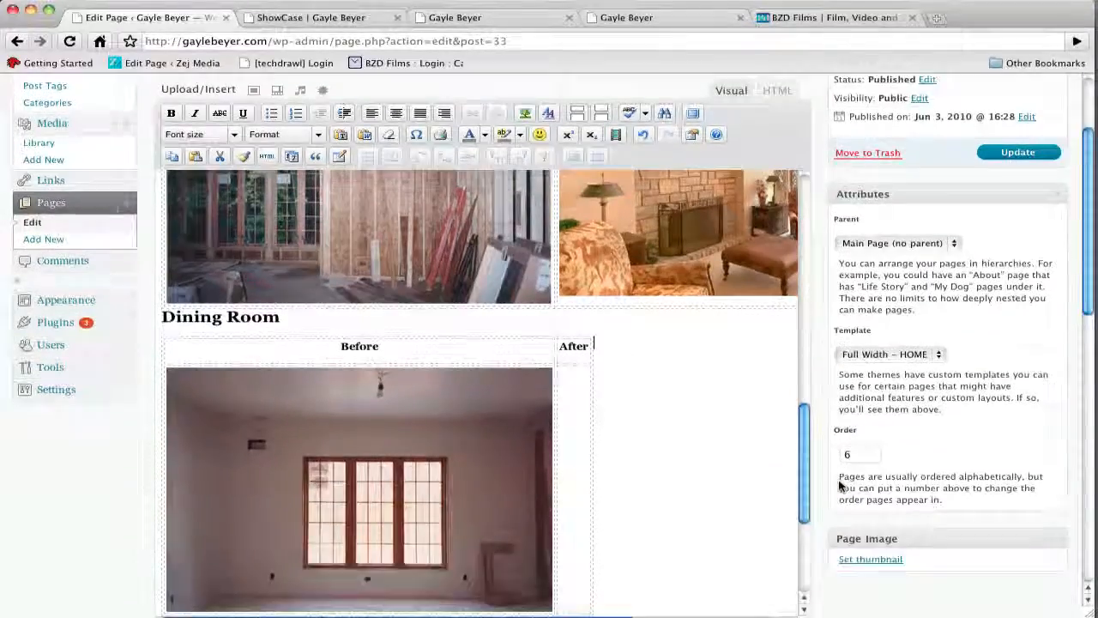
# - Delete the misplaced dining room After image beneath the Dining Room table and place the insertion point in its empty After cell
pyautogui.scroll(-3, 709, 245)
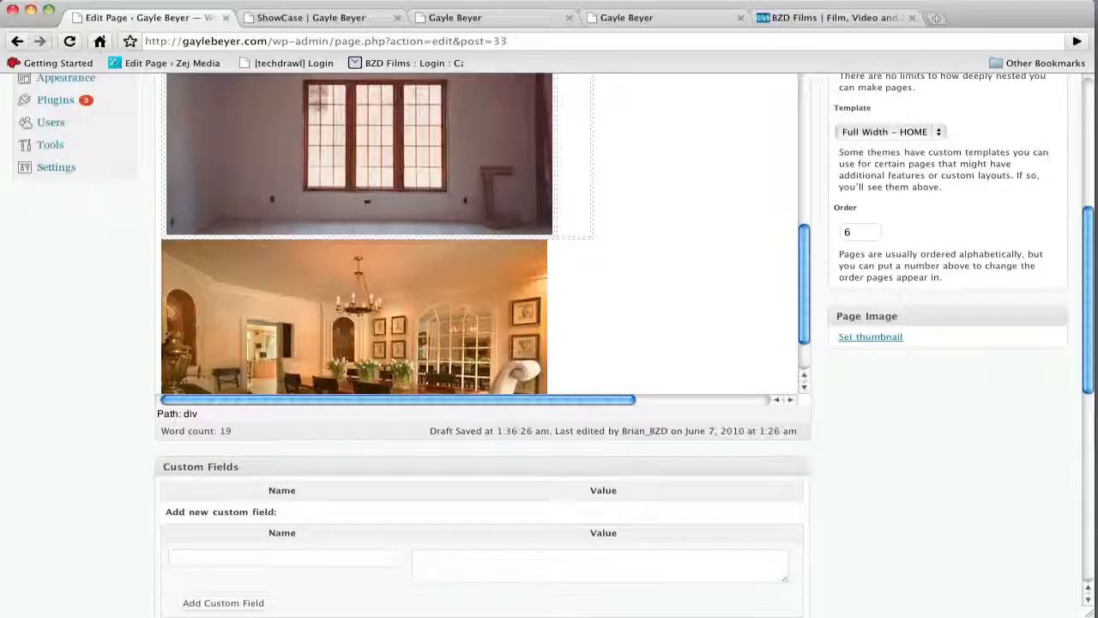
pyautogui.click(399, 323)
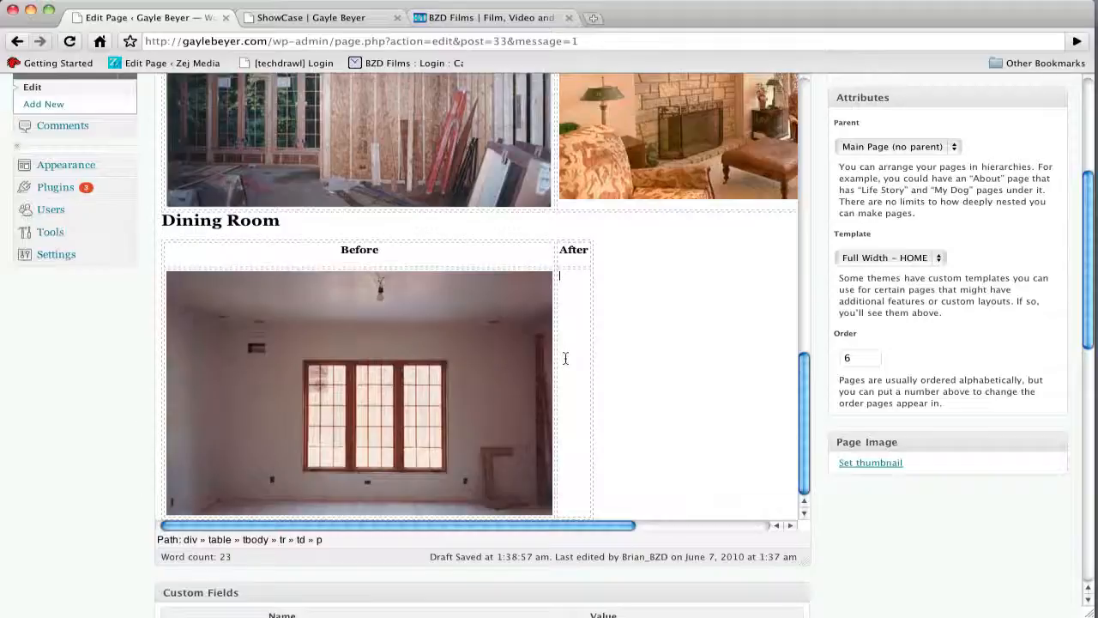
pyautogui.scroll(5, 854, 554)
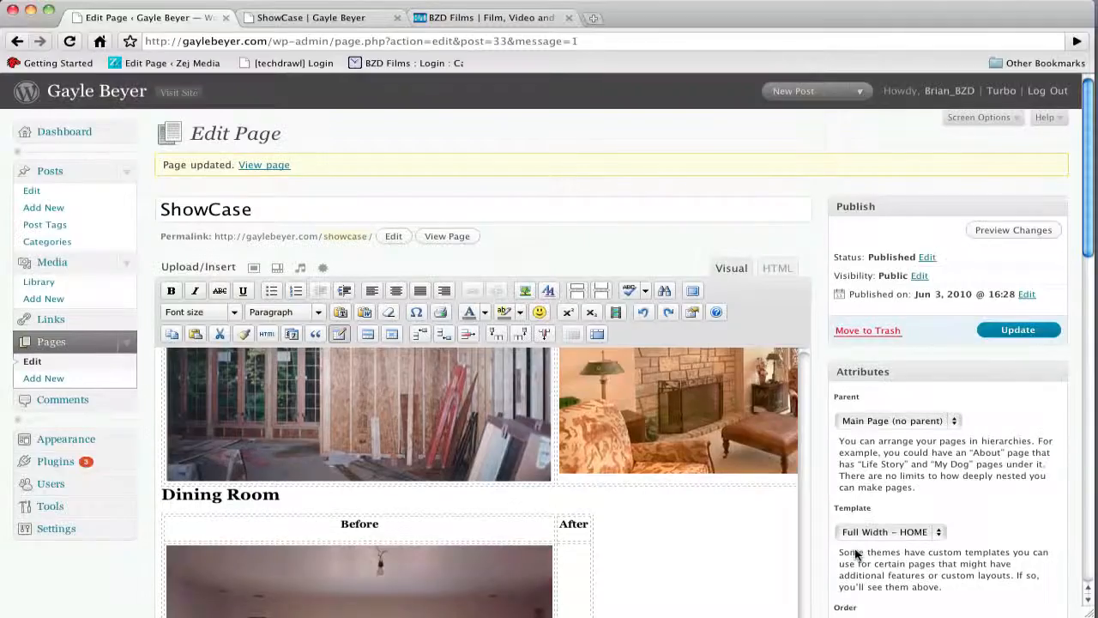
# - Insert DiningRoomAfter from the media library into the Dining Room table's empty After cell, left-aligned at full size
pyautogui.click(249, 271)
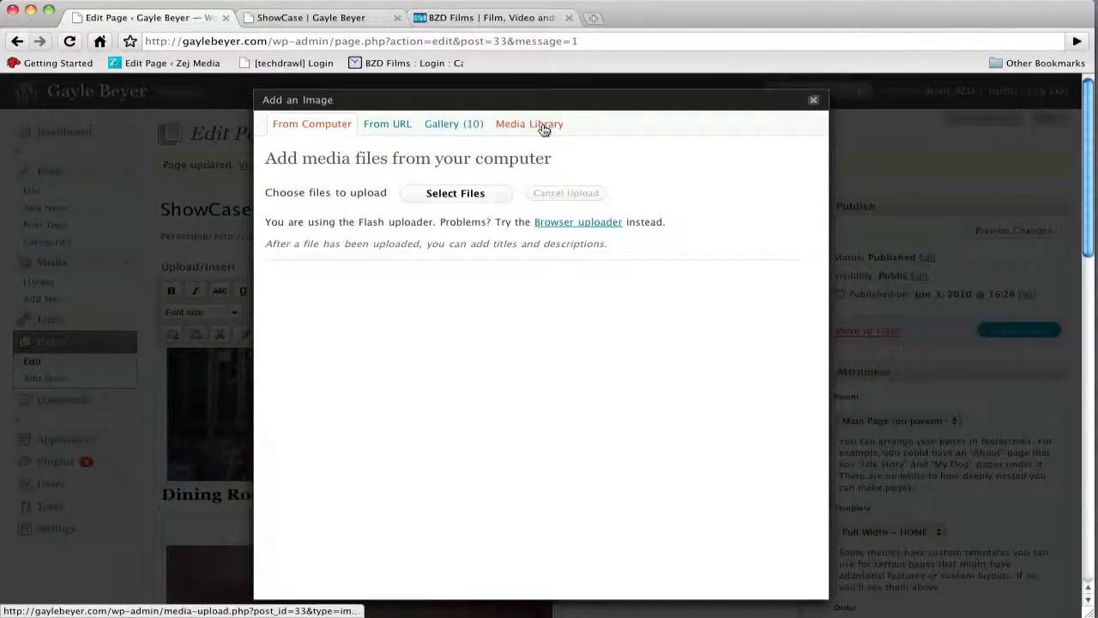
pyautogui.click(542, 126)
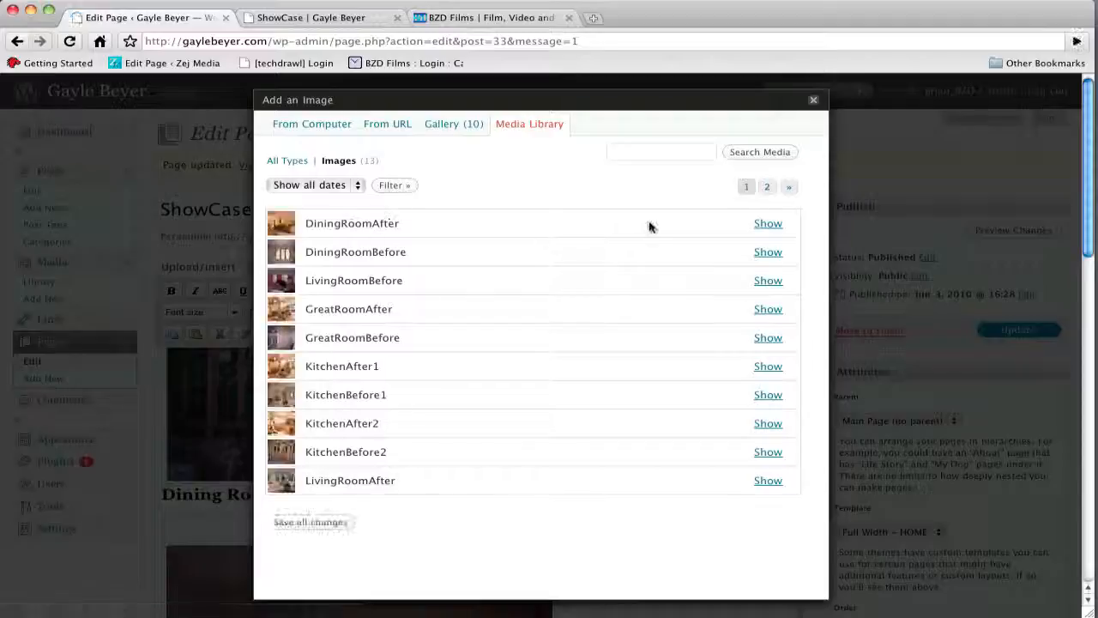
pyautogui.click(767, 223)
pyautogui.scroll(-1, 600, 386)
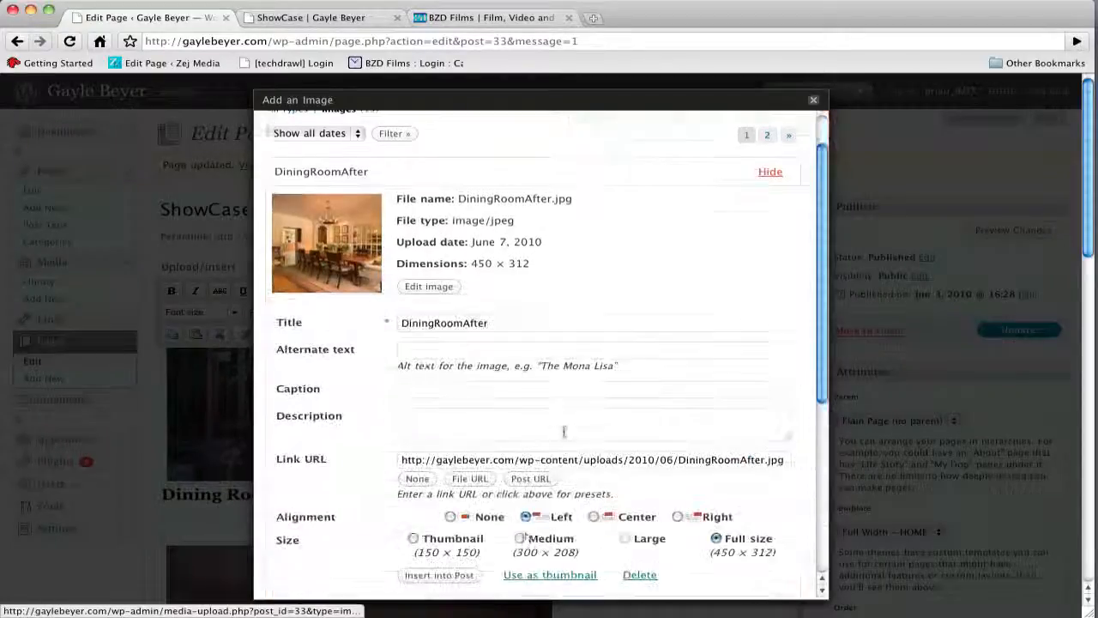
pyautogui.click(470, 575)
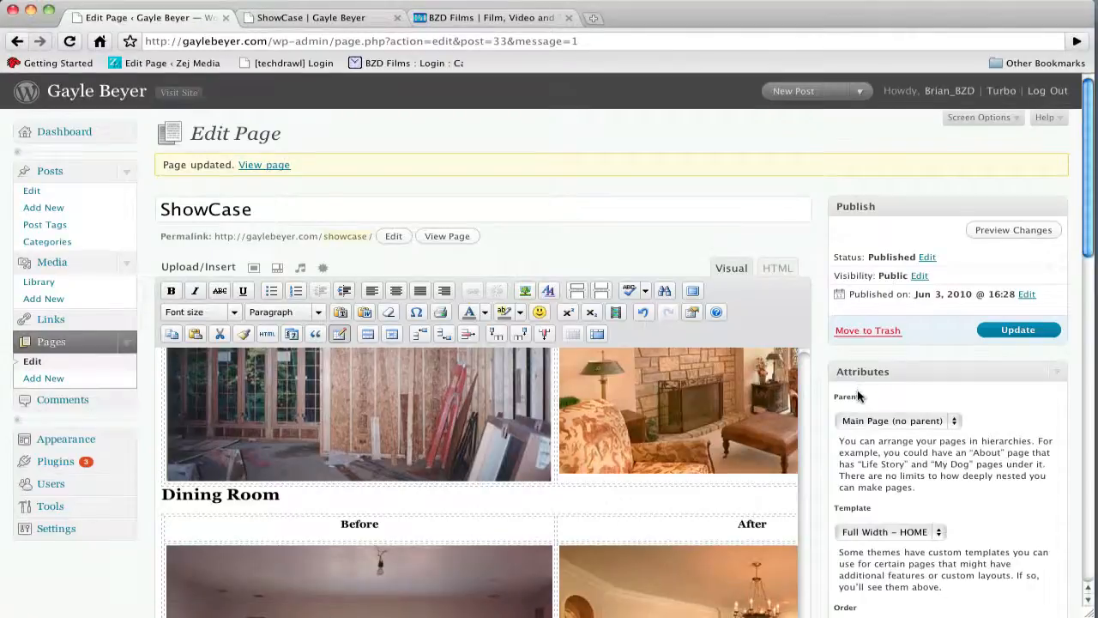
pyautogui.scroll(-5, 857, 395)
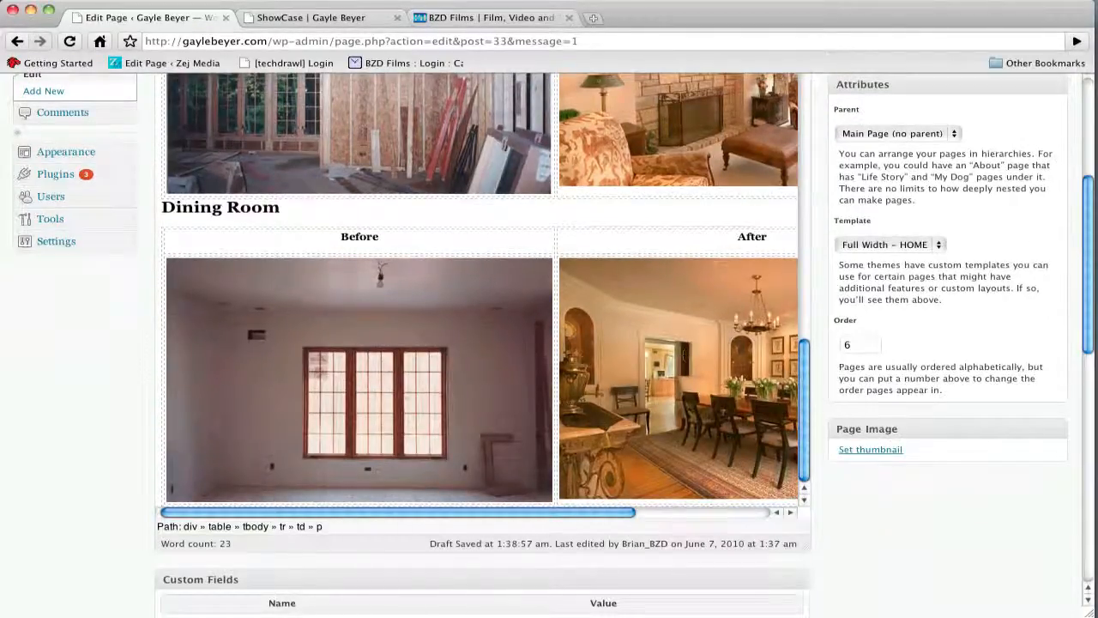
pyautogui.scroll(5, 985, 481)
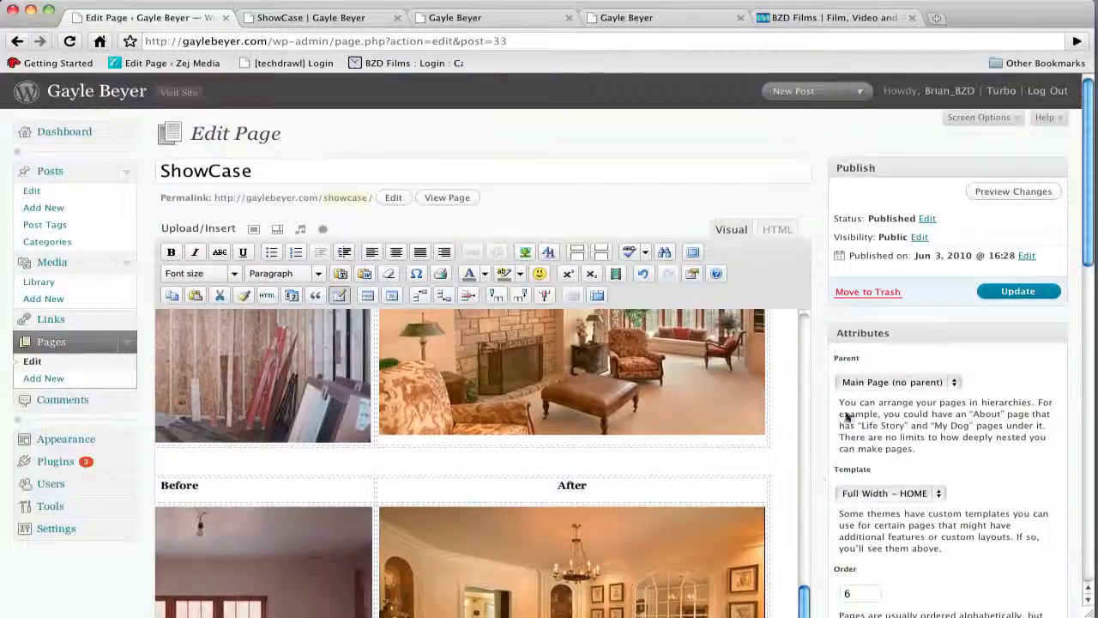
# - Preview the ShowCase page changes, close the two leftover site tabs, and check the Dining Room section in the preview
pyautogui.click(1014, 191)
pyautogui.click(546, 18)
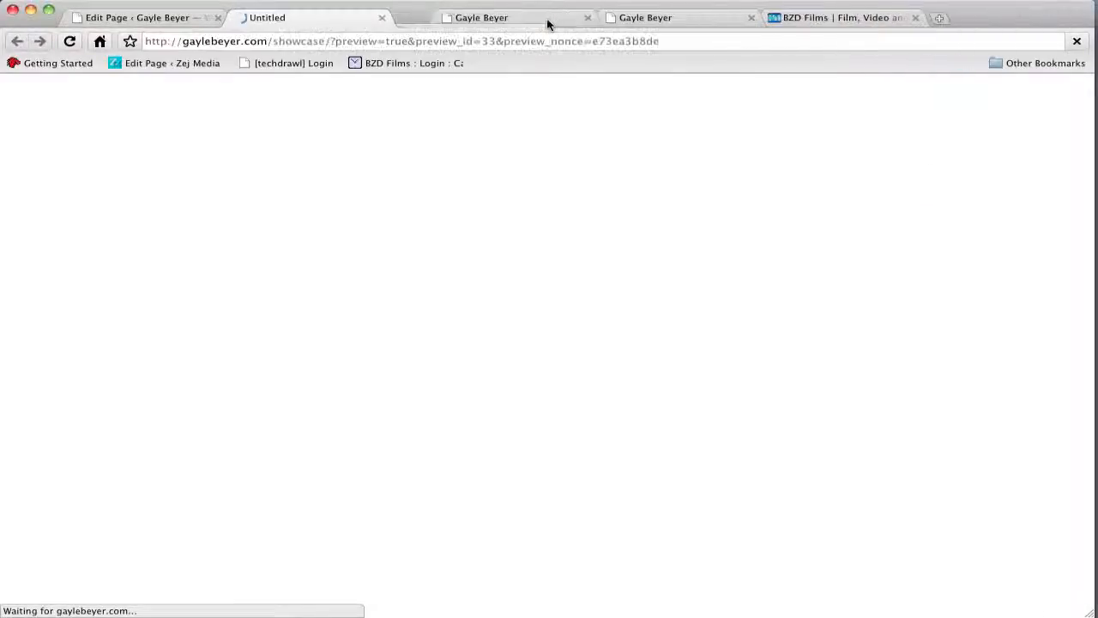
pyautogui.click(547, 18)
pyautogui.click(546, 18)
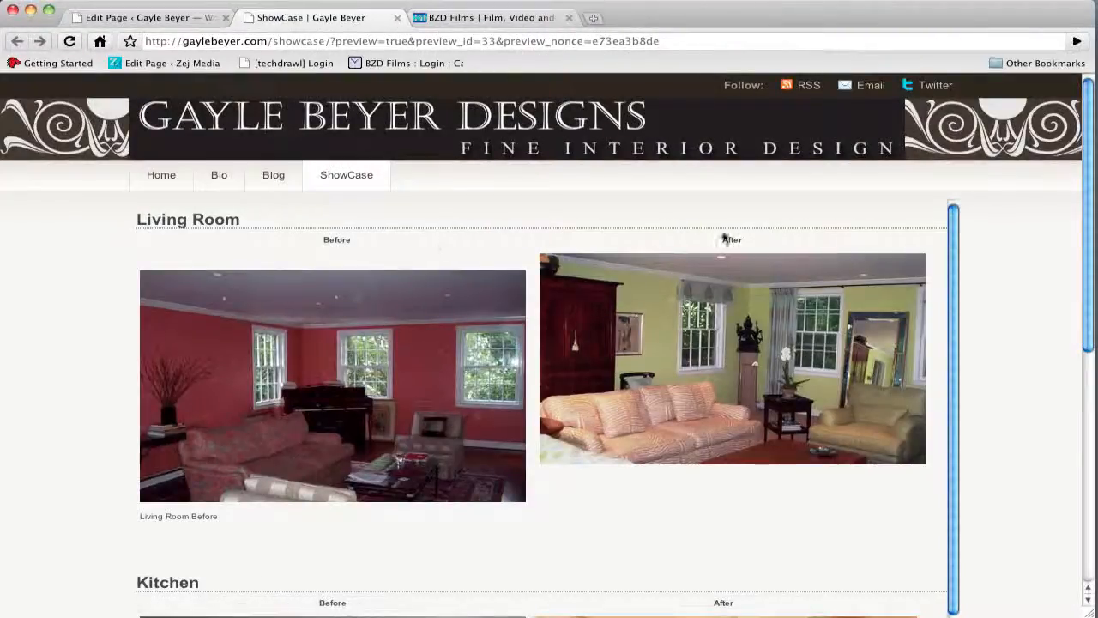
pyautogui.scroll(-3, 944, 323)
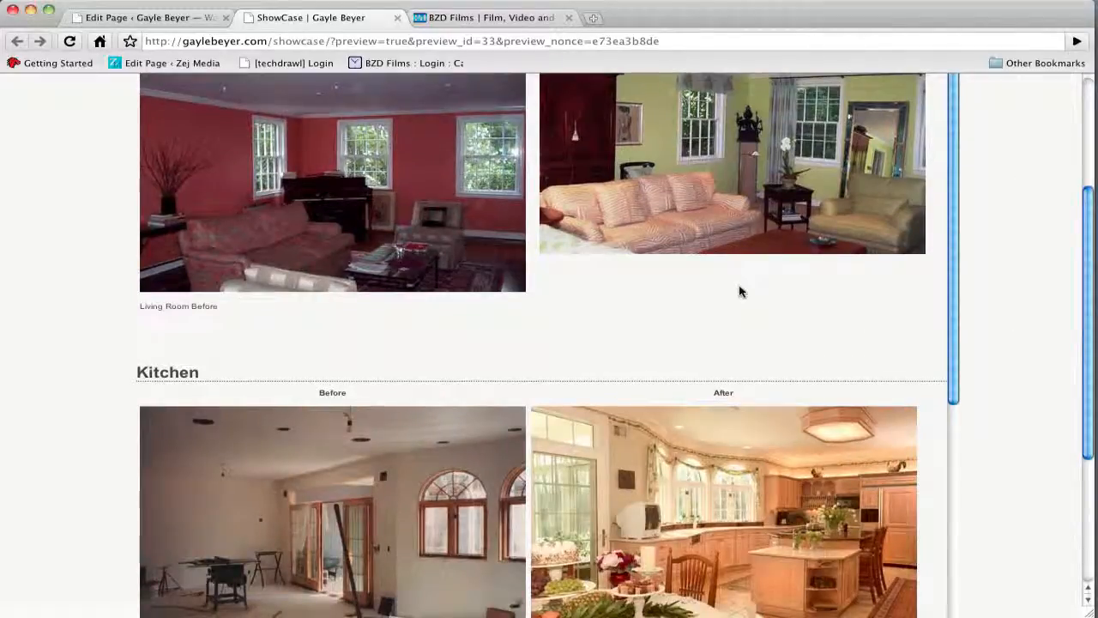
pyautogui.scroll(-10, 739, 292)
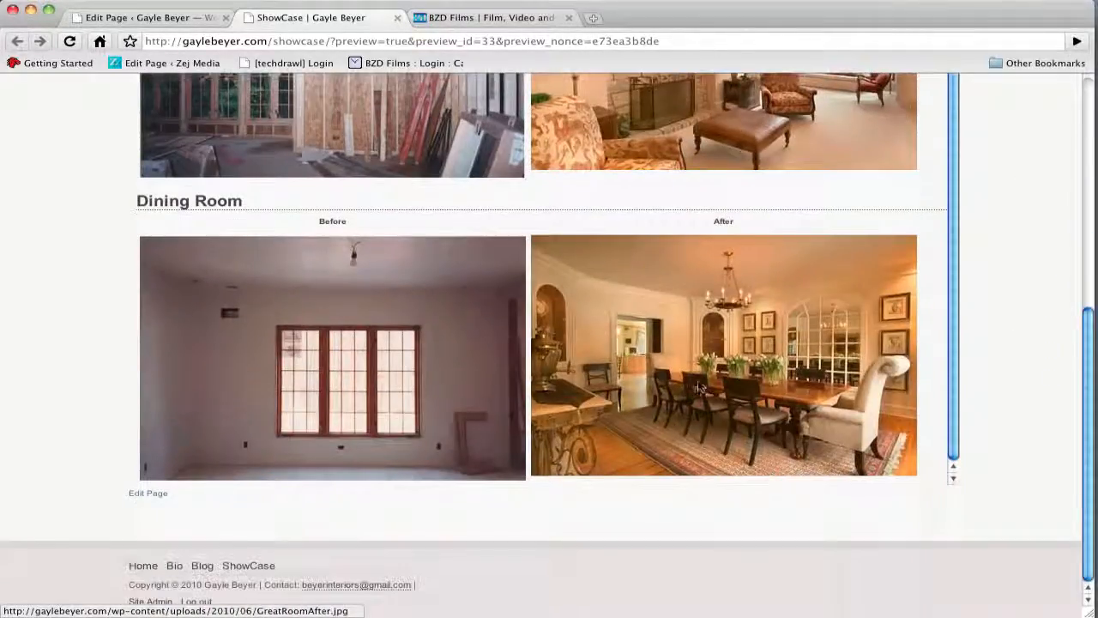
# - Update the ShowCase page from its editor and return to the browser tab with the website
pyautogui.click(144, 19)
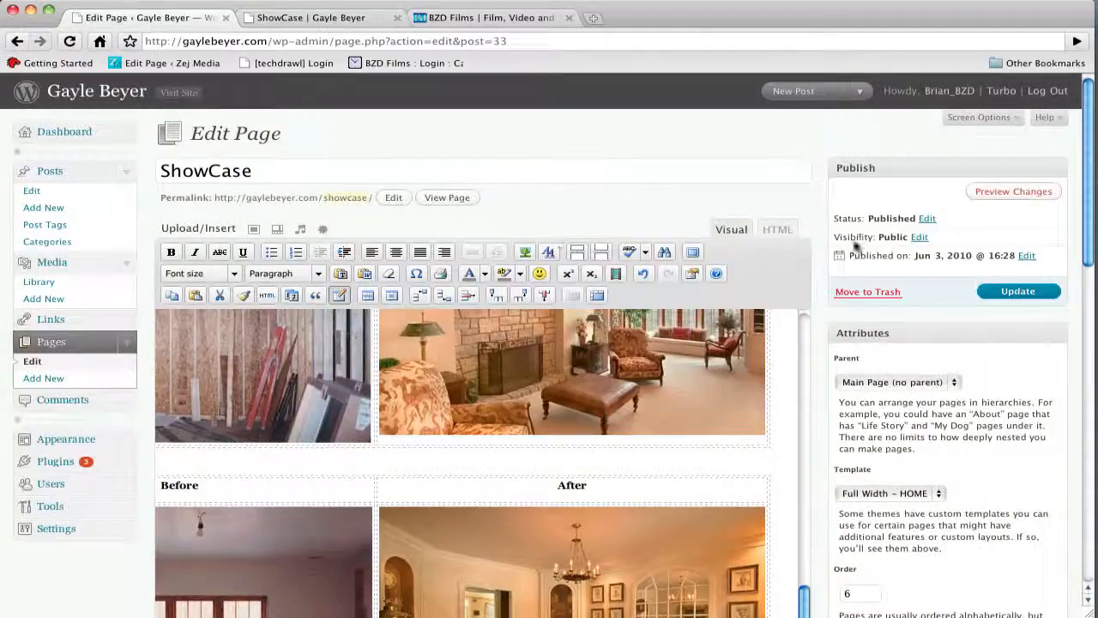
pyautogui.click(1016, 292)
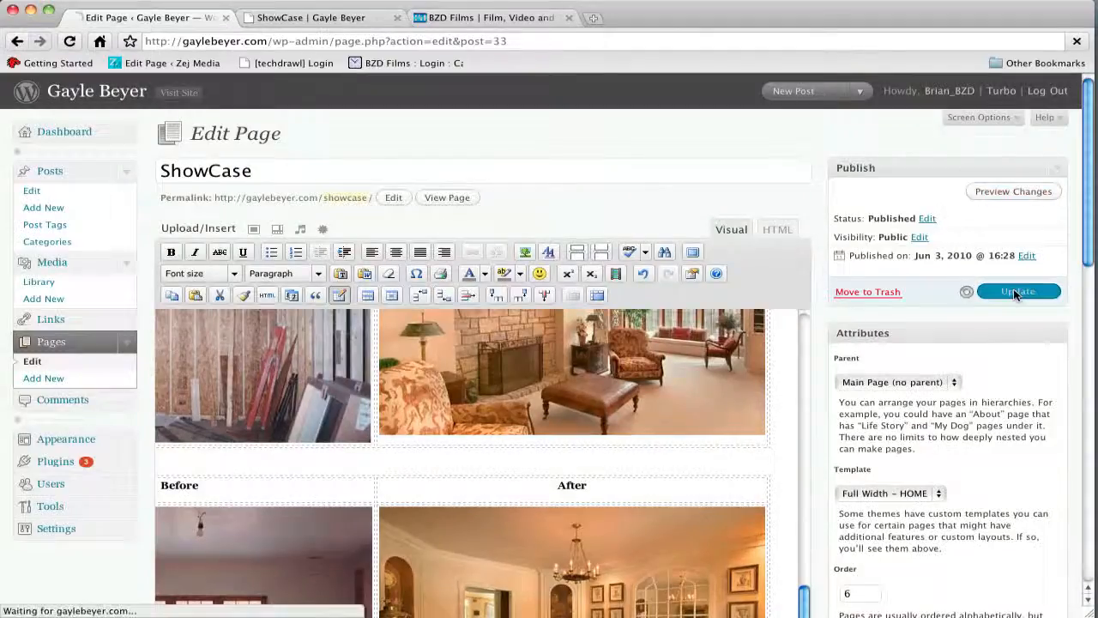
pyautogui.click(301, 19)
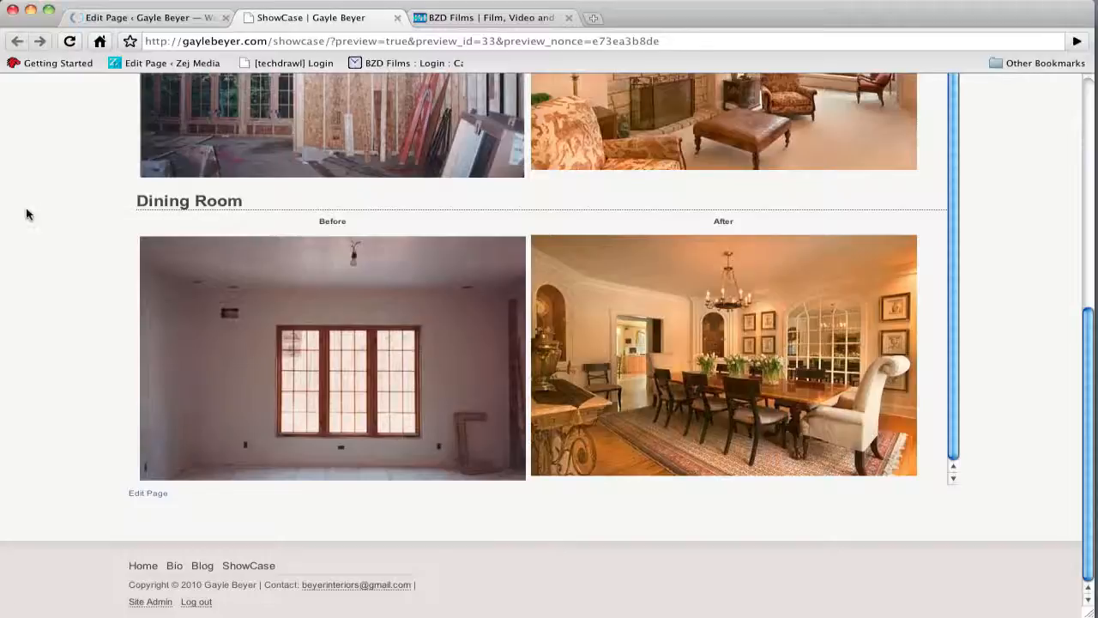
# - Go to the website's Home page, open the live ShowCase page from there, and check its Dining Room section
pyautogui.scroll(6, 44, 215)
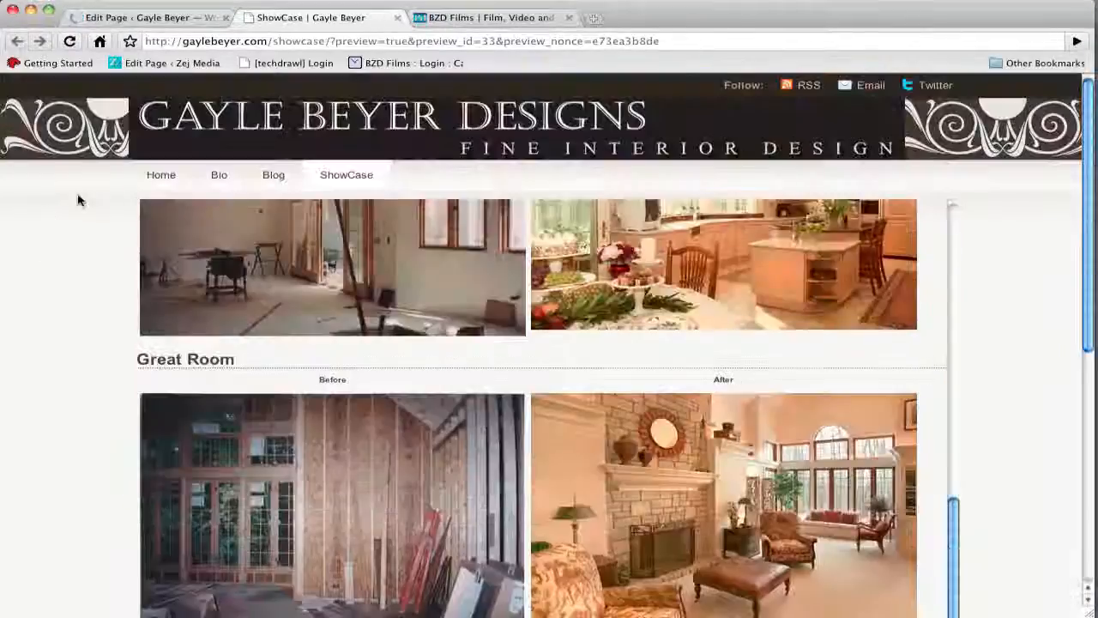
pyautogui.click(163, 177)
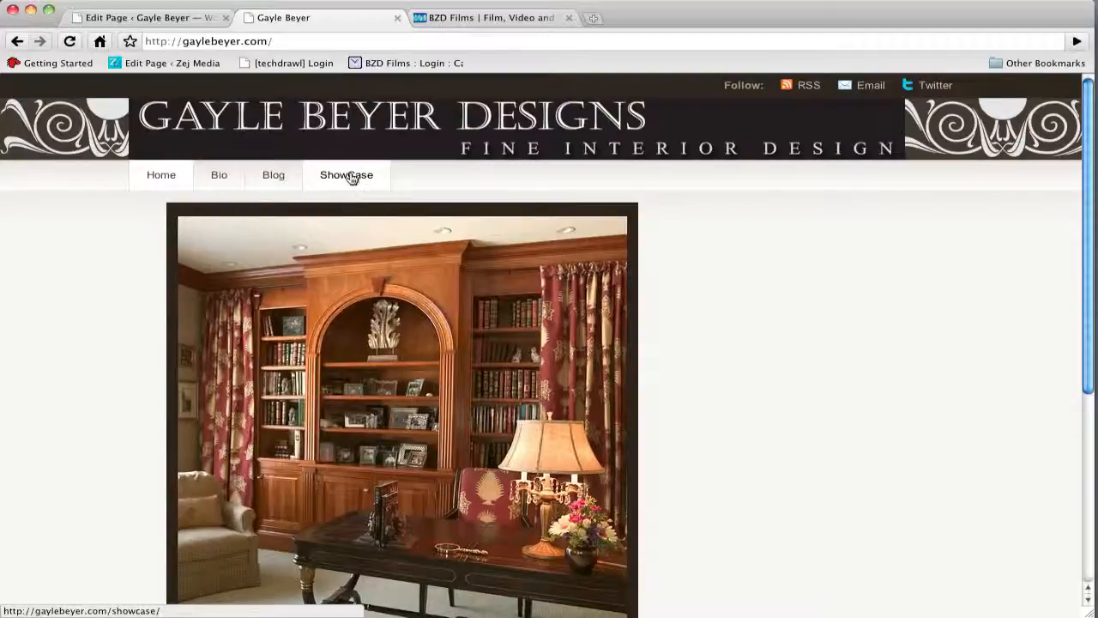
pyautogui.click(350, 176)
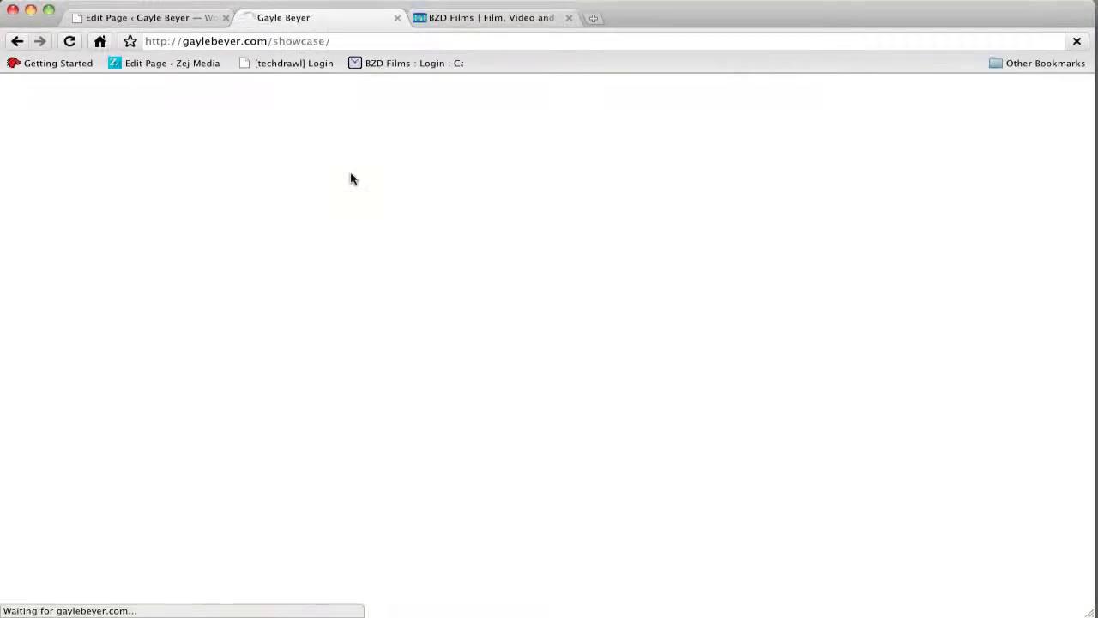
pyautogui.scroll(-5, 1032, 318)
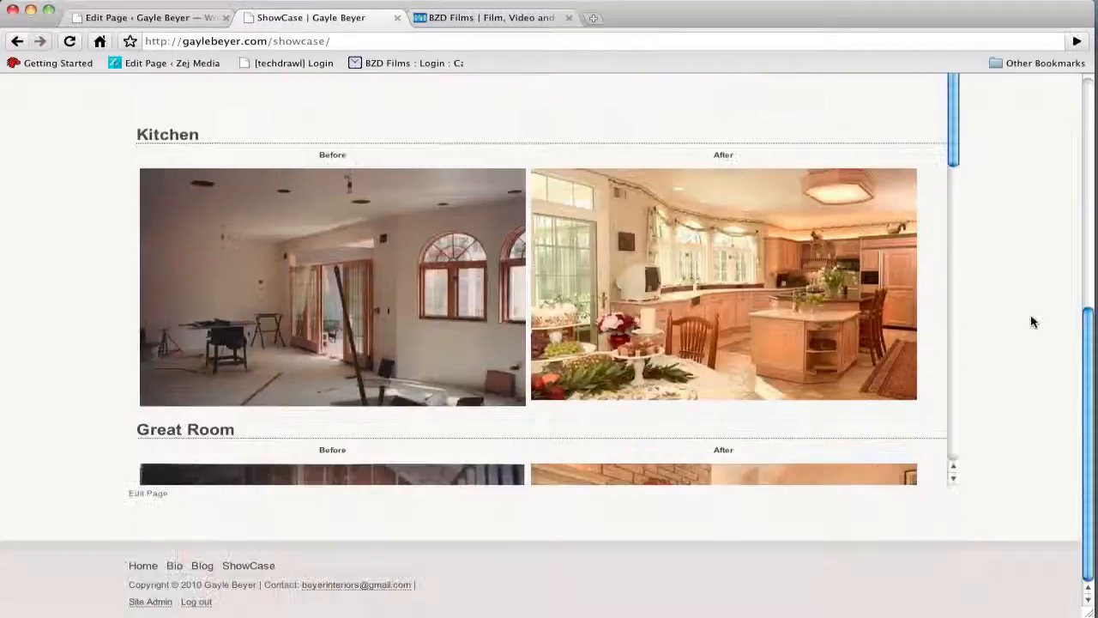
pyautogui.scroll(-4, 907, 288)
pyautogui.scroll(-2, 907, 288)
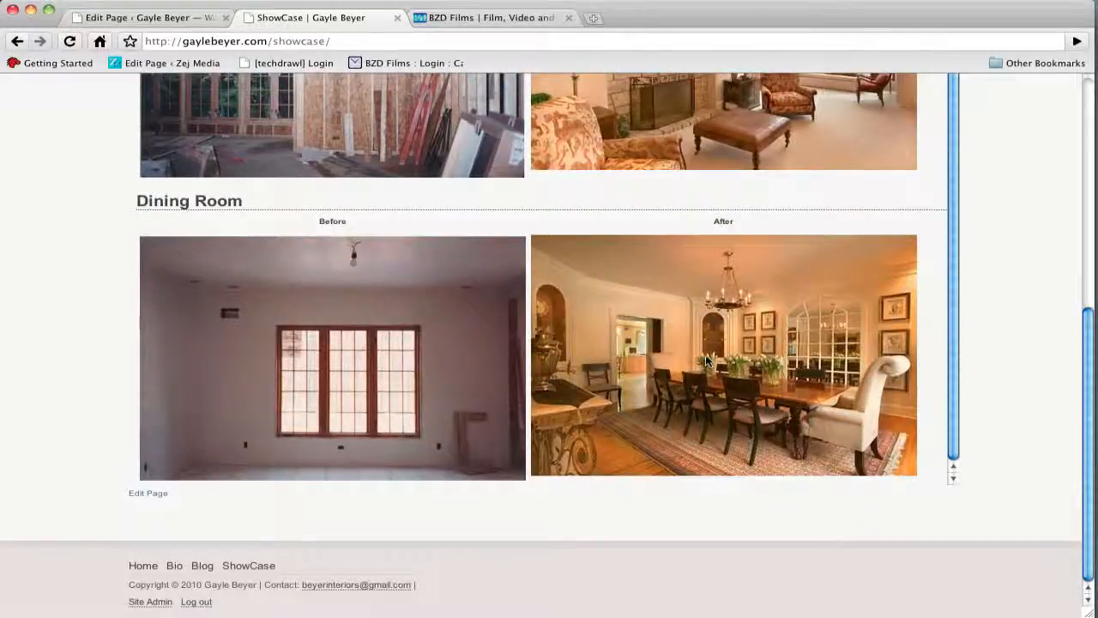
# - Open the enlarged view of the Dining Room Before image on the live page, and close it again
pyautogui.click(460, 369)
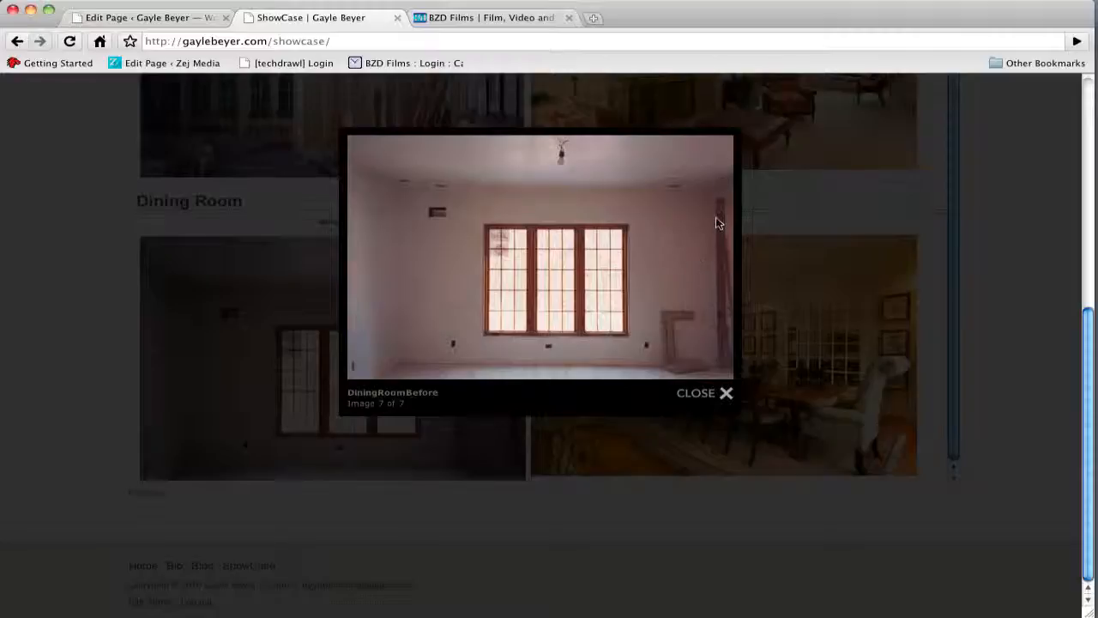
pyautogui.click(724, 392)
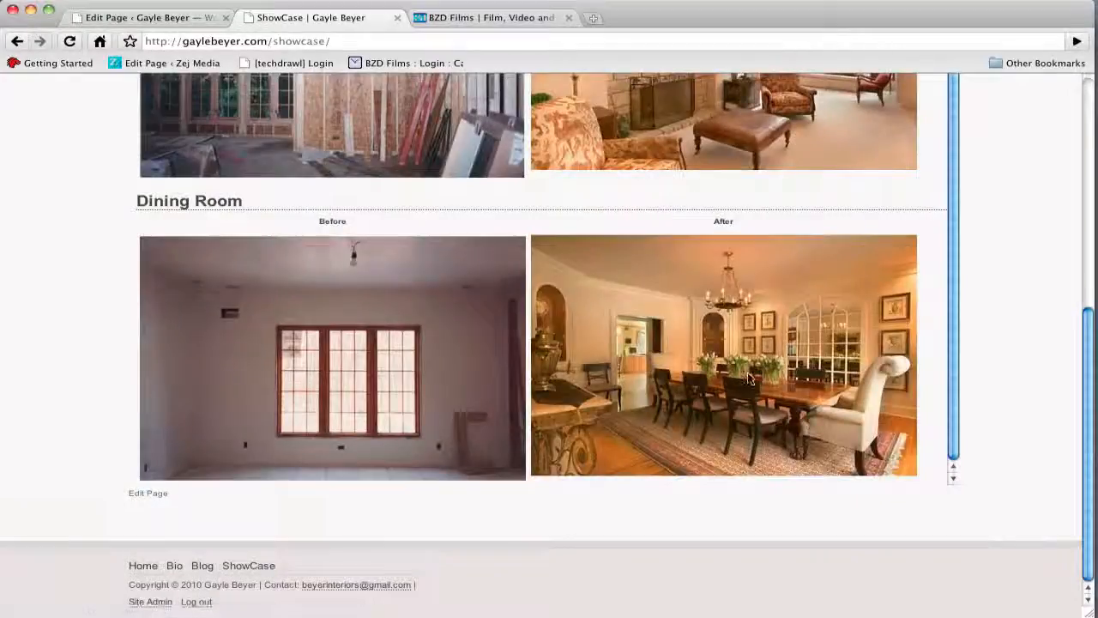
pyautogui.scroll(5, 977, 369)
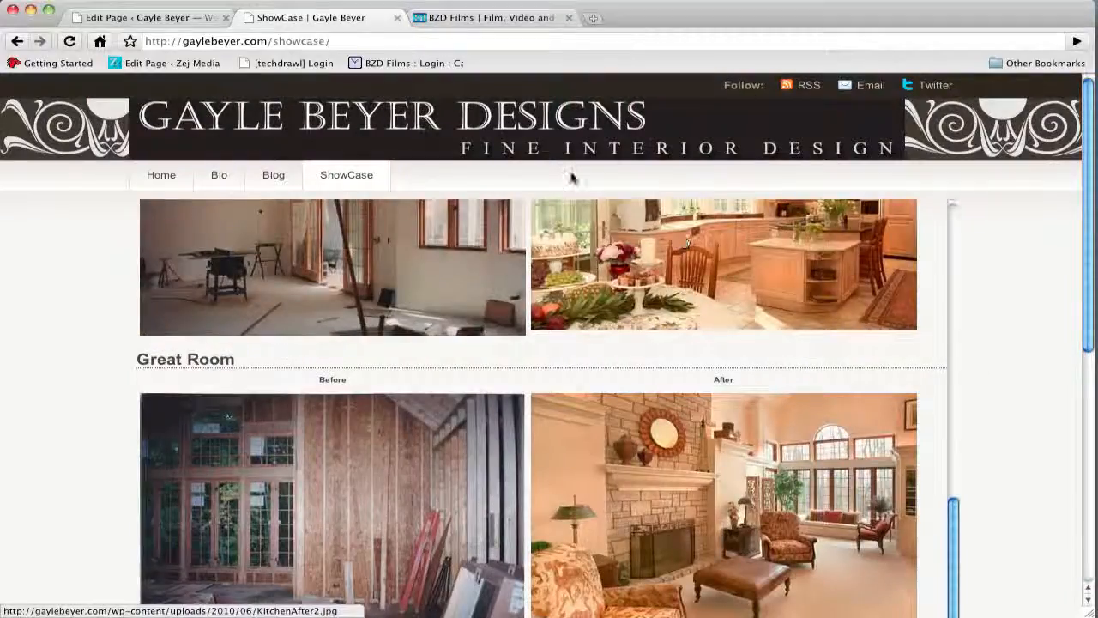